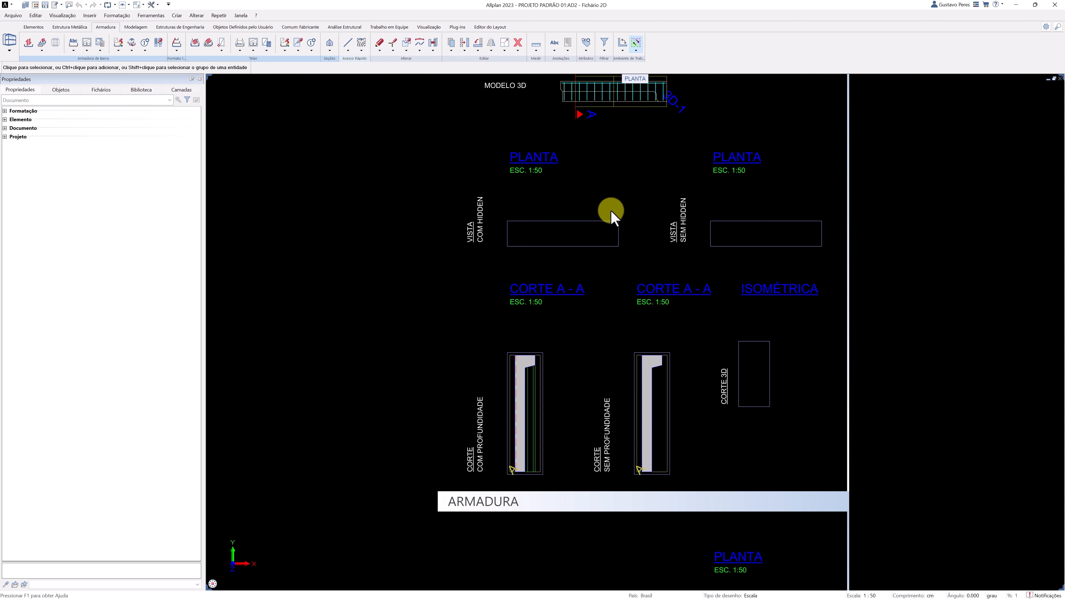
Step: Set the source drawing file of the empty plan view "Vista com hidden" to file 2, Fichário 2D, and apply it
{"action": "double_click", "coordinate": [615, 221]}
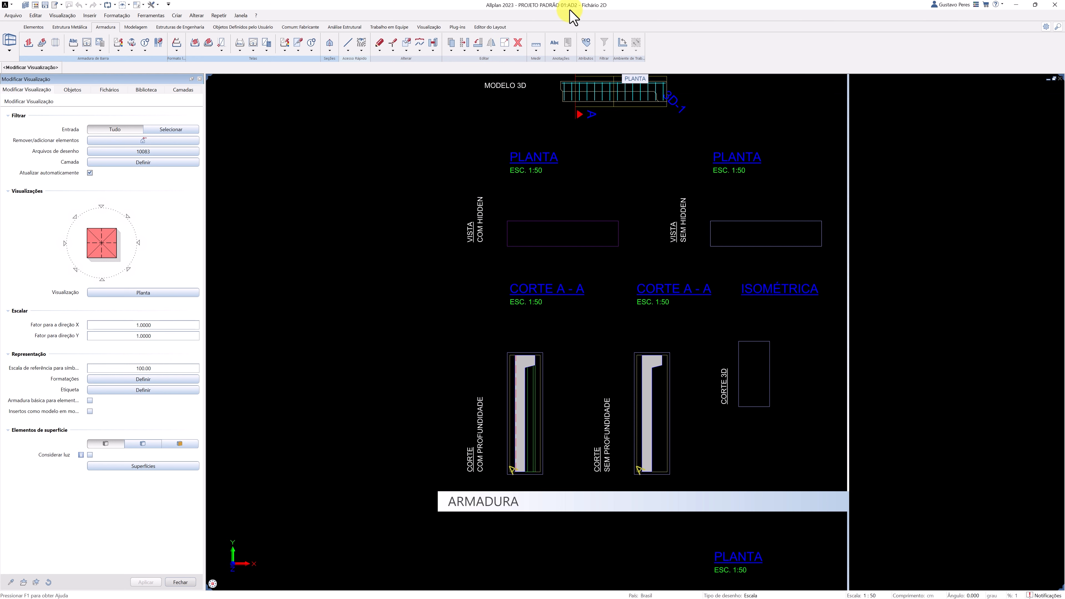
{"action": "left_click", "coordinate": [194, 151]}
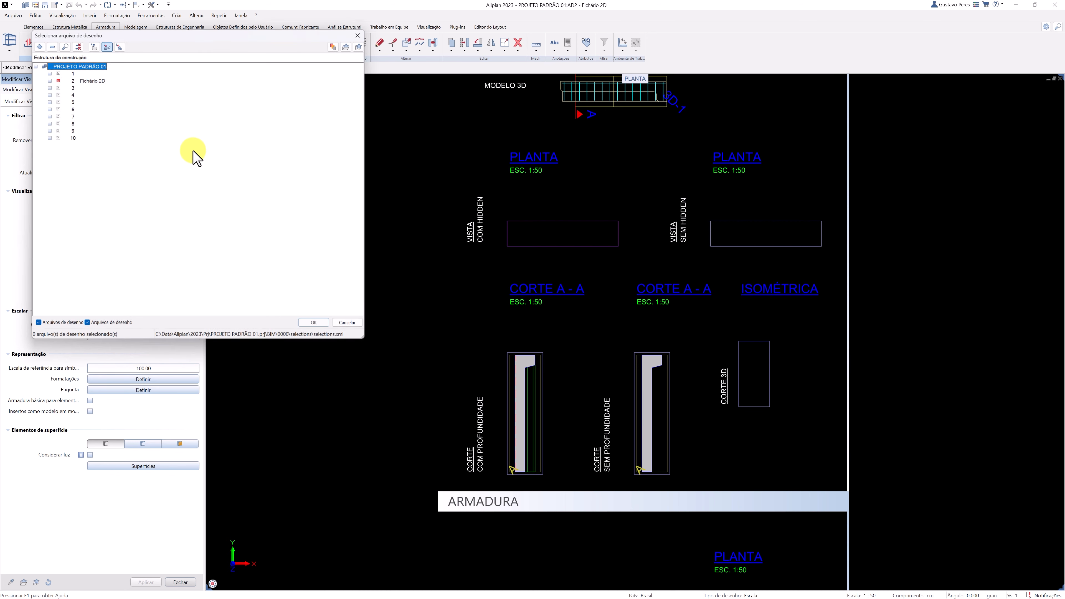
{"action": "left_click", "coordinate": [49, 80]}
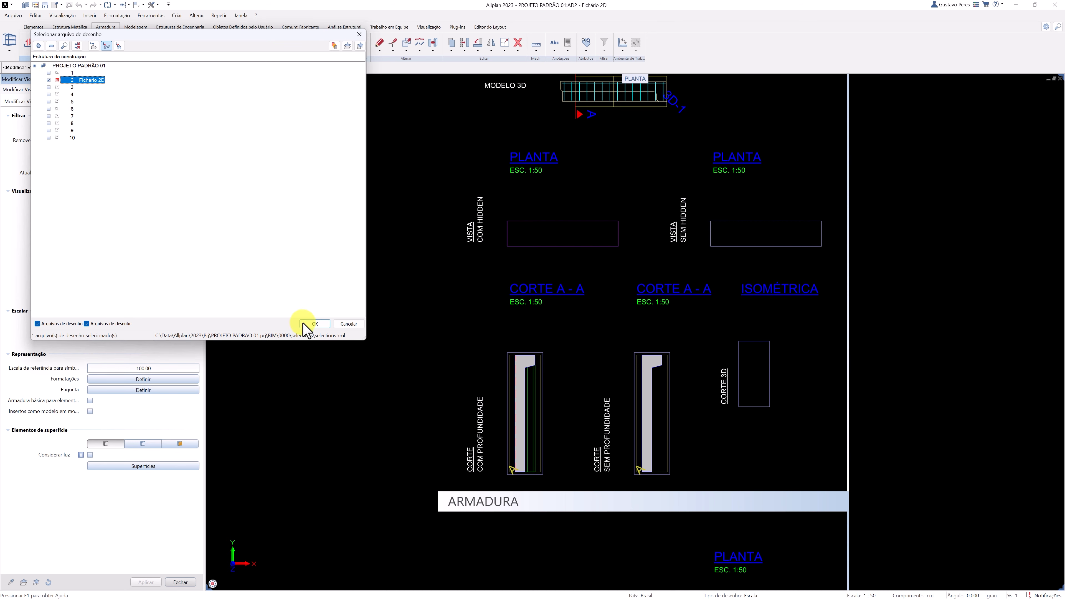
{"action": "left_click", "coordinate": [314, 325]}
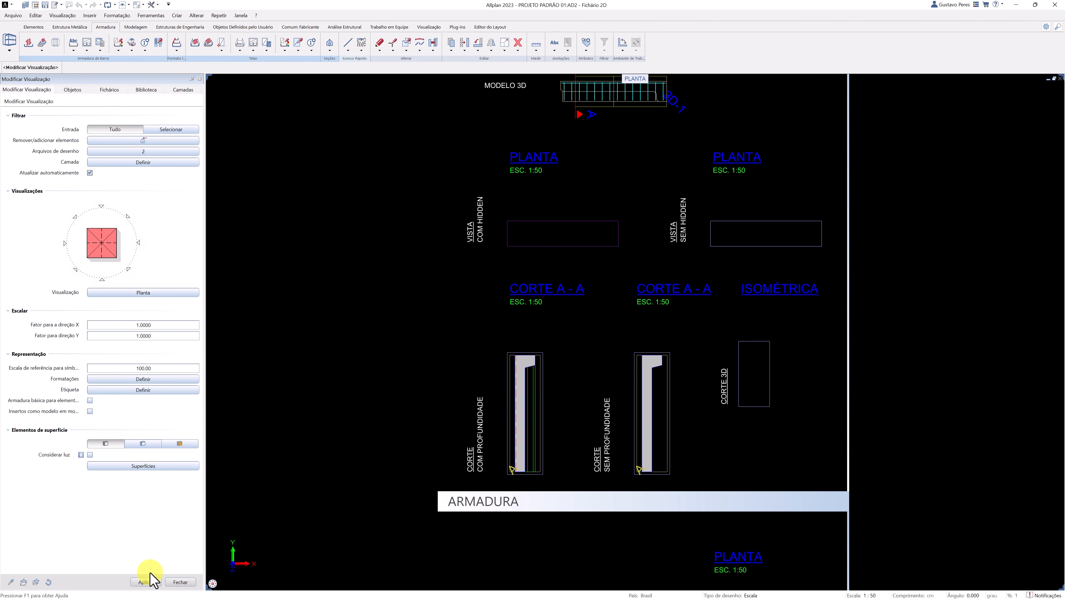
{"action": "left_click", "coordinate": [143, 582]}
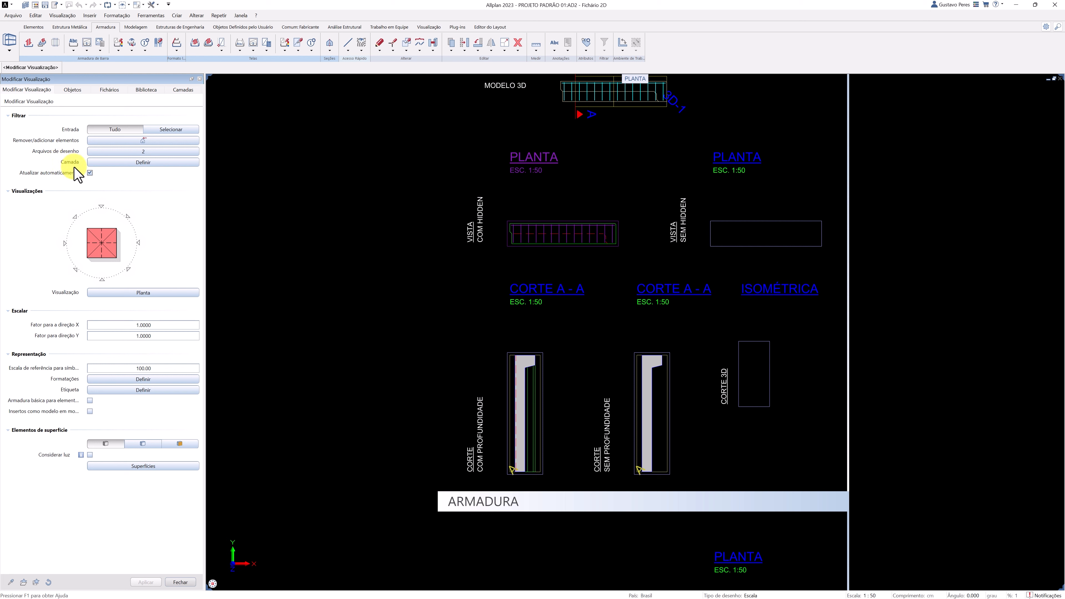
Step: Turn off automatic updating for the "com hidden" plan view, apply the change and finish modifying the view
{"action": "left_click", "coordinate": [90, 172]}
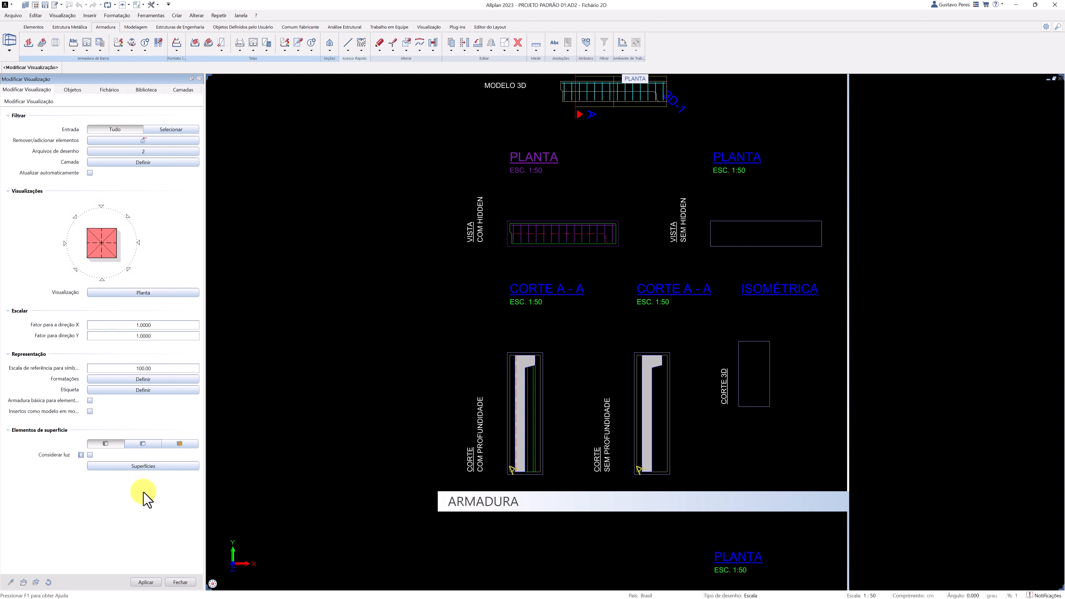
{"action": "left_click", "coordinate": [147, 583]}
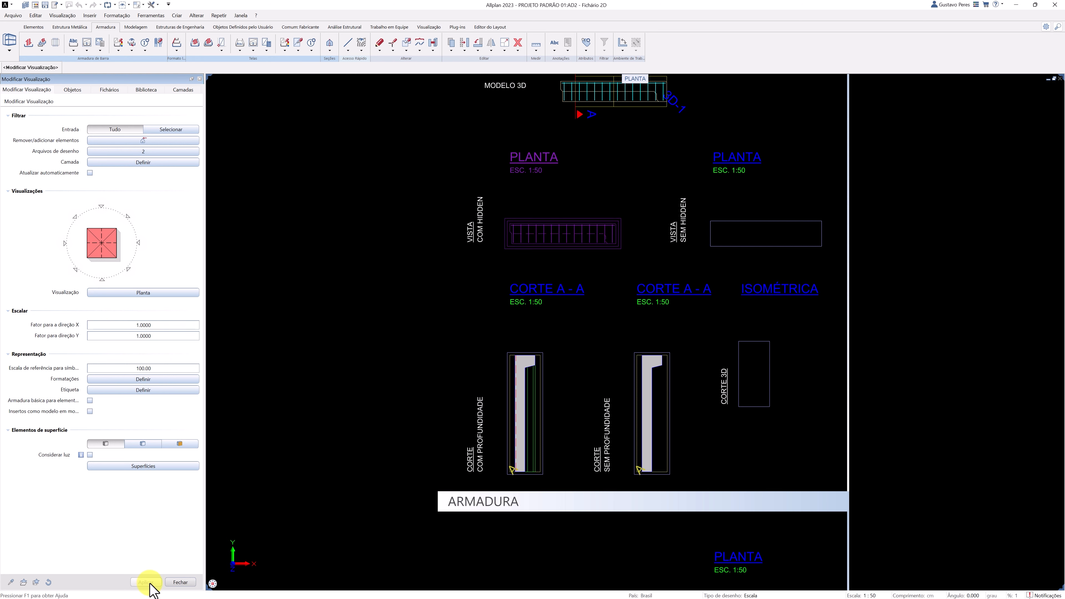
{"action": "left_click", "coordinate": [173, 582]}
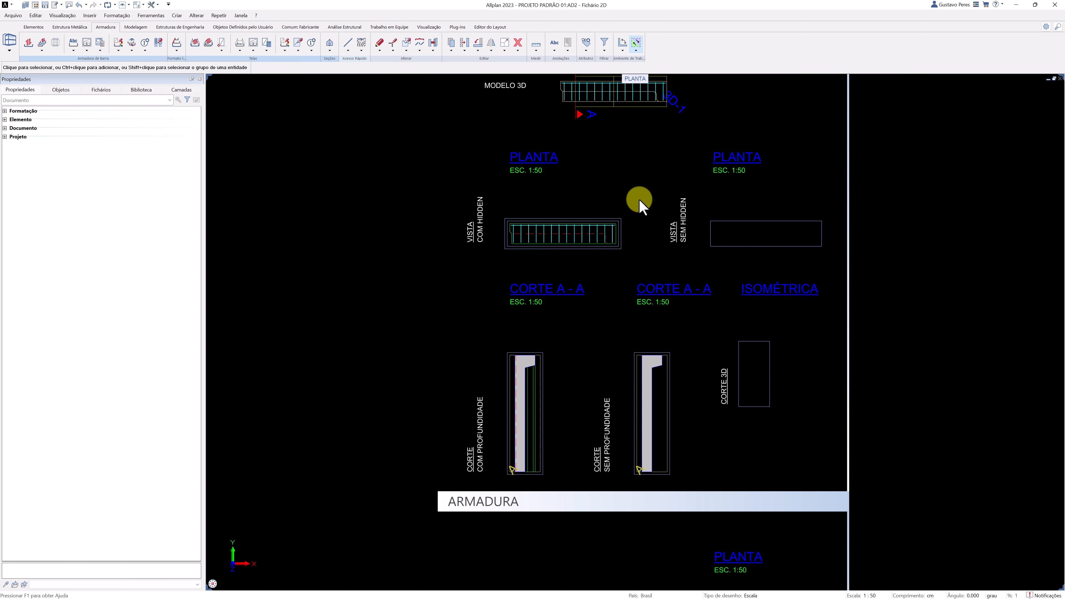
Step: Reopen the "com hidden" plan view for modification, turn on automatic updating and apply the change
{"action": "scroll", "coordinate": [639, 235], "scroll_direction": "up", "scroll_amount": 3}
{"action": "left_click", "coordinate": [592, 281]}
{"action": "middle_click_drag", "start_coordinate": [628, 183], "coordinate": [600, 246]}
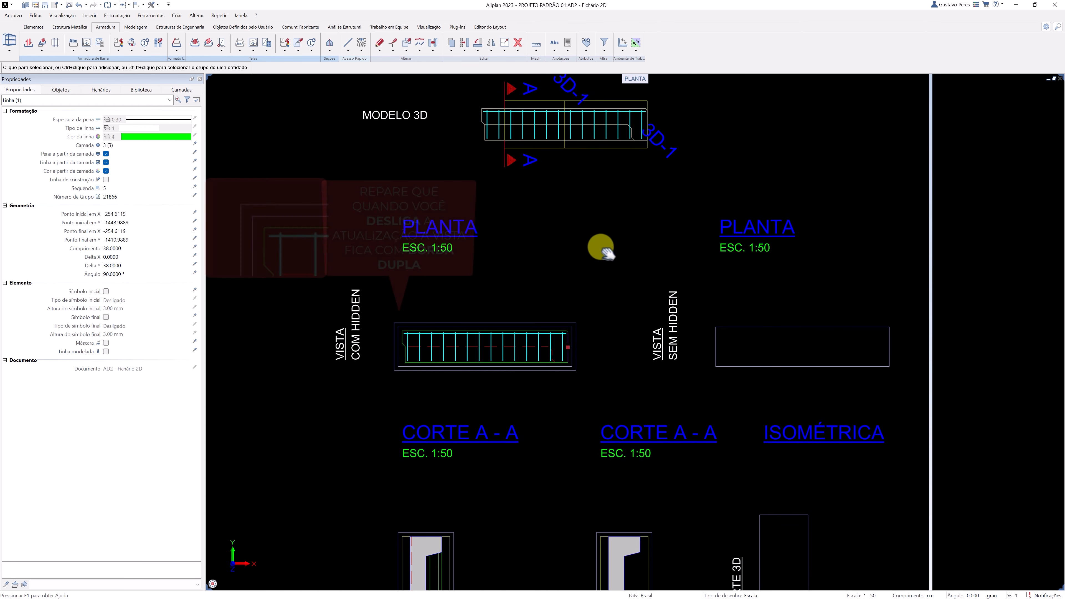
{"action": "key", "text": "Escape"}
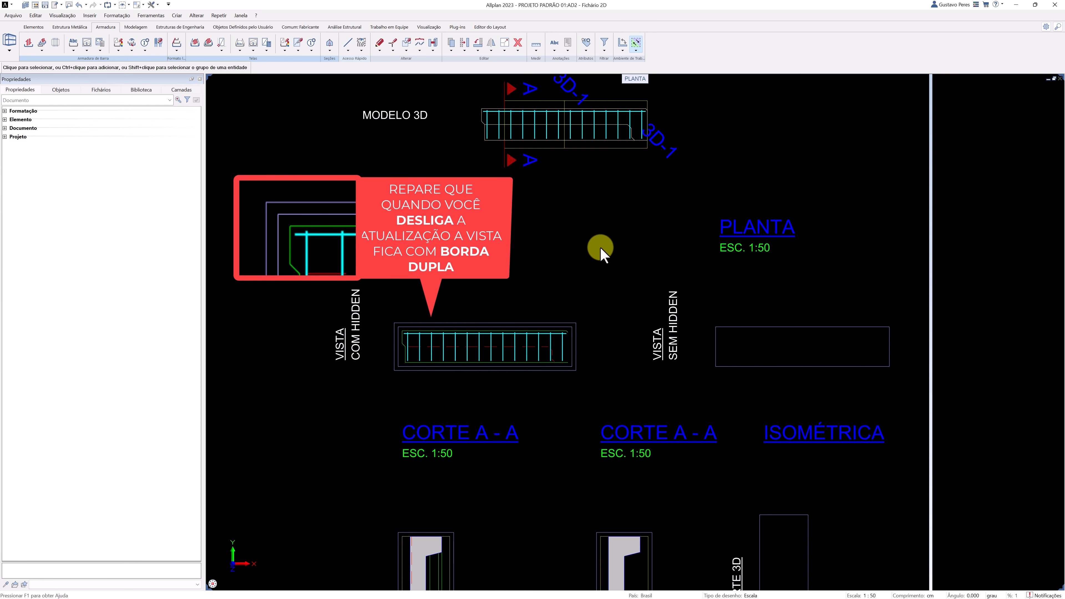
{"action": "left_click", "coordinate": [546, 347]}
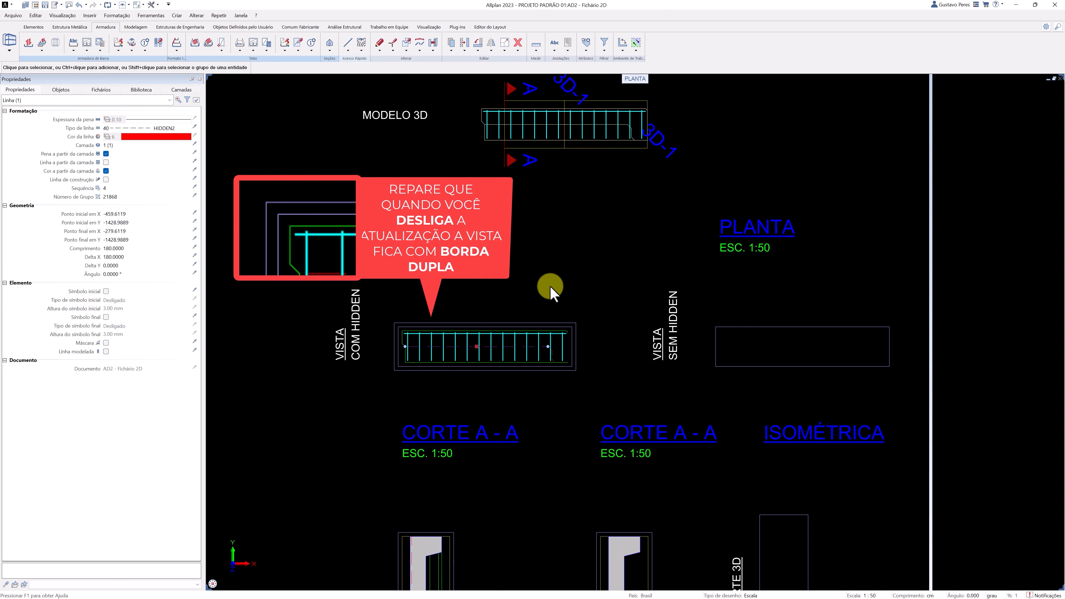
{"action": "key", "text": "Escape"}
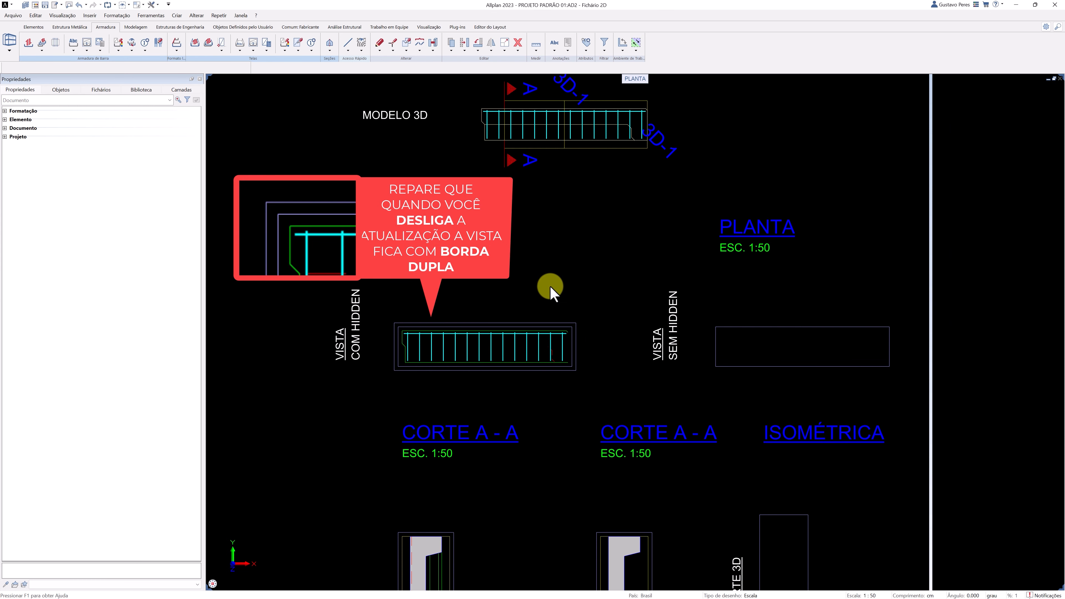
{"action": "left_click", "coordinate": [575, 323]}
{"action": "double_click", "coordinate": [574, 322]}
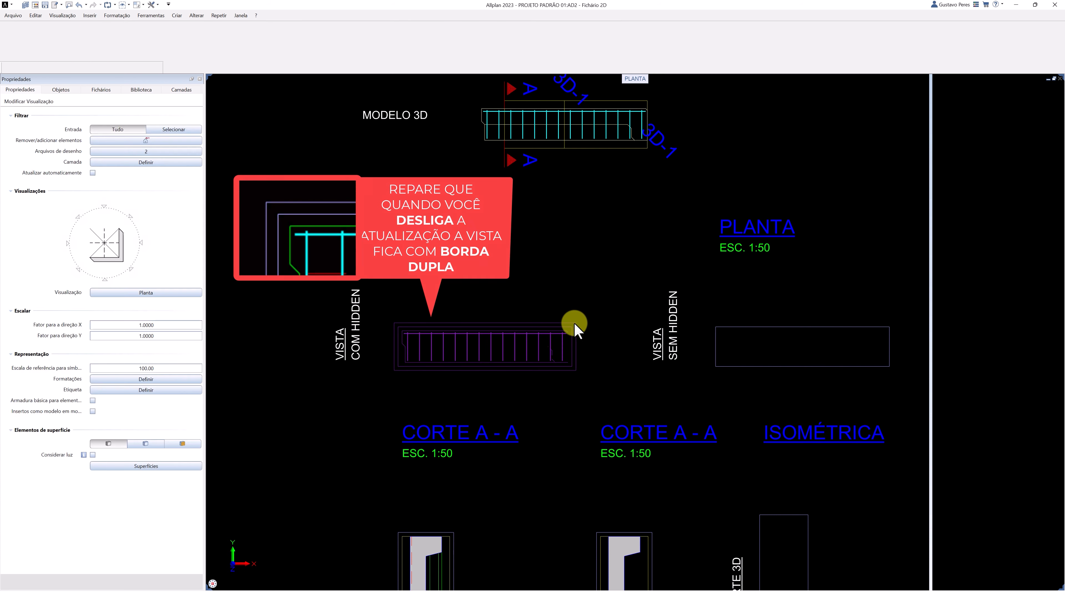
{"action": "left_click", "coordinate": [90, 172]}
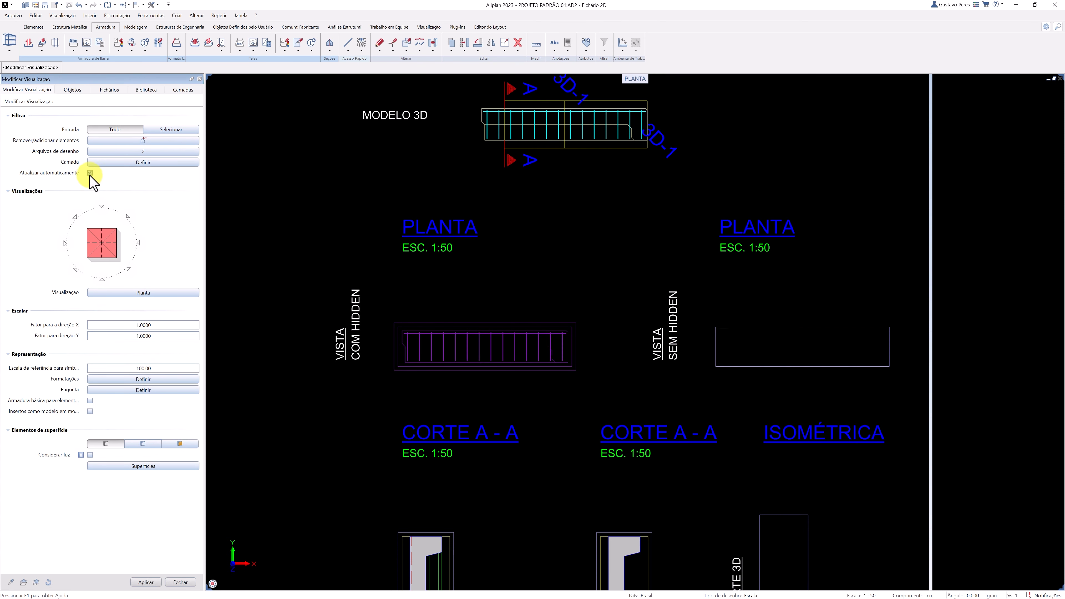
{"action": "left_click", "coordinate": [139, 582]}
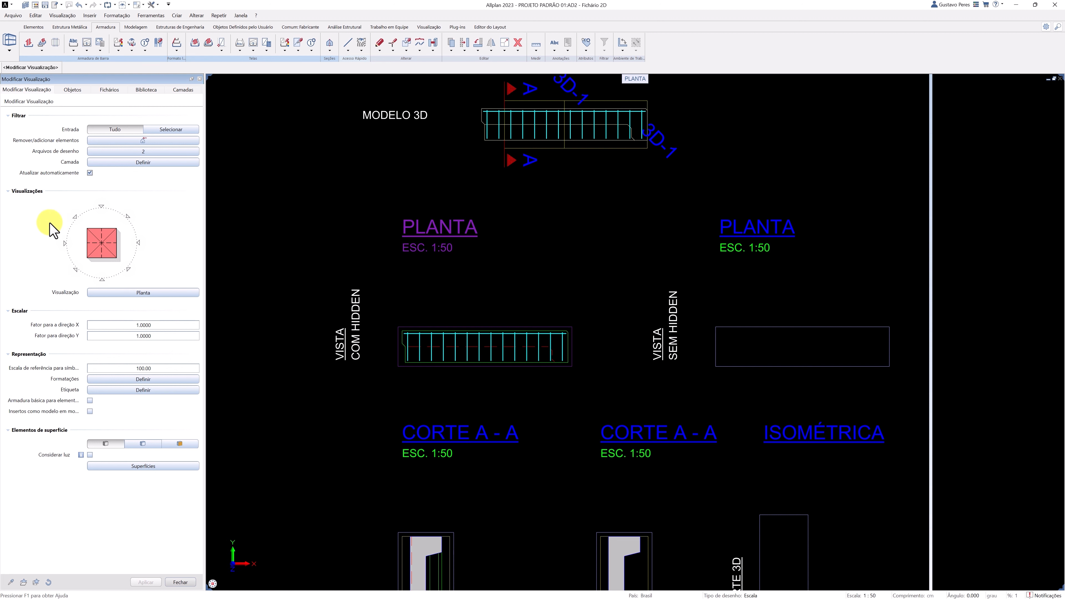
Step: Try the Elevação Frontal, Sul direction on the "com hidden" view and return it to Planta
{"action": "left_click", "coordinate": [101, 279]}
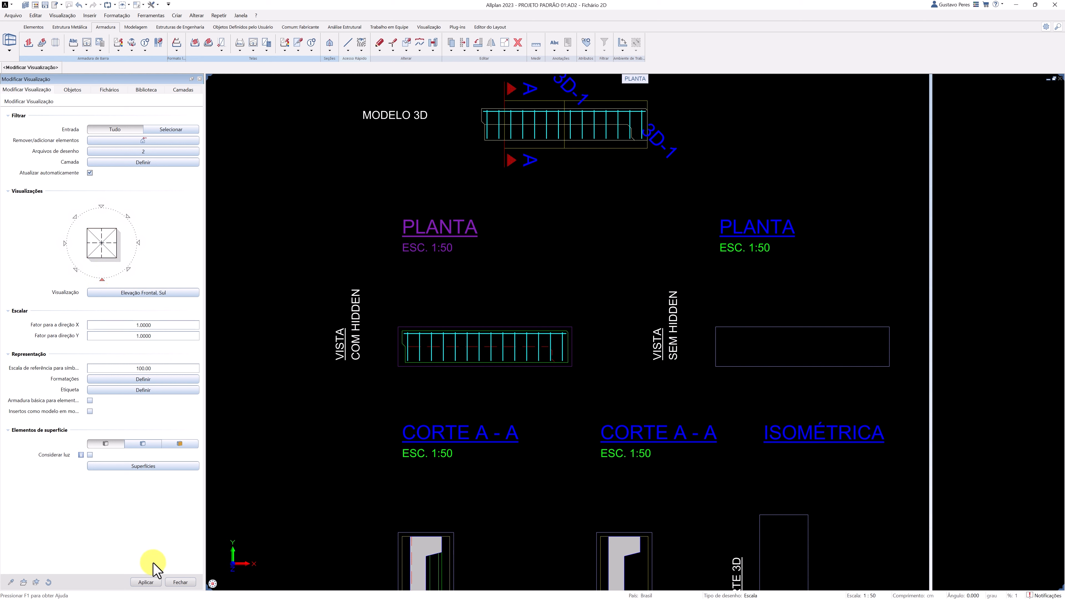
{"action": "left_click", "coordinate": [146, 582]}
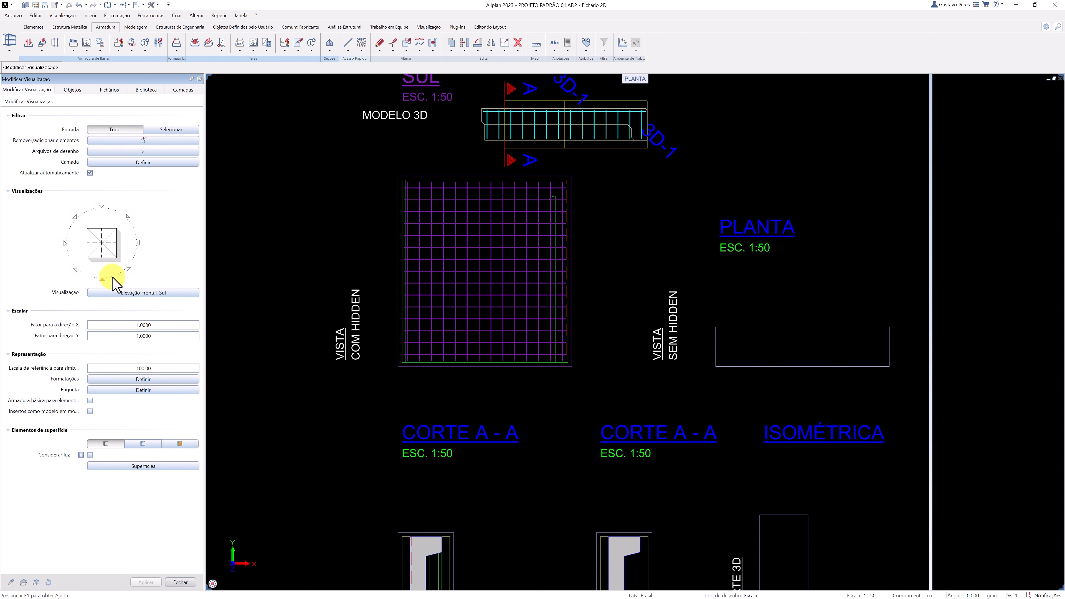
{"action": "left_click", "coordinate": [113, 258]}
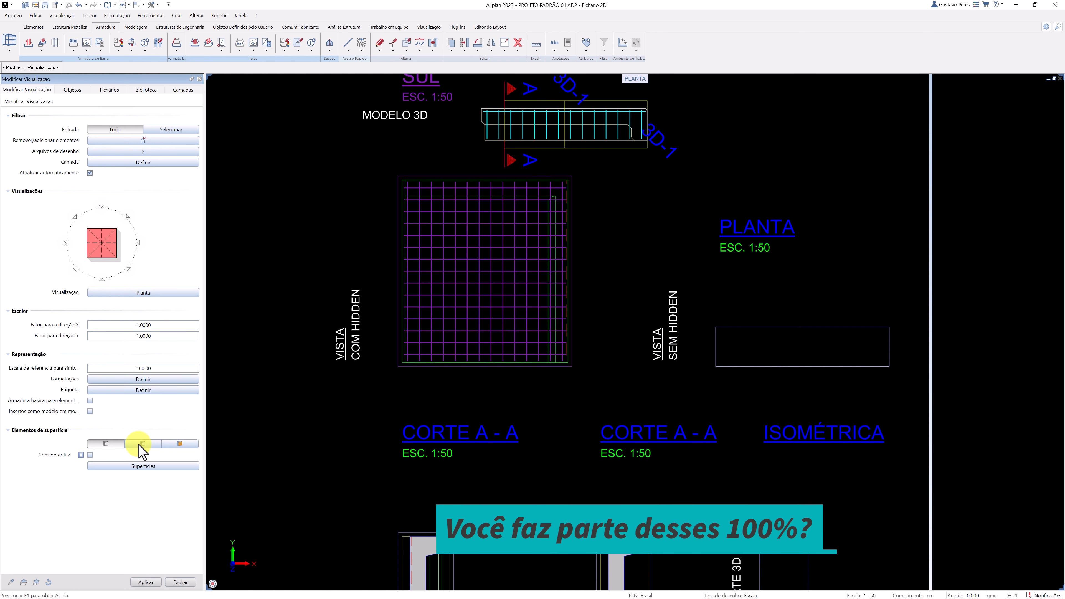
{"action": "left_click", "coordinate": [145, 583]}
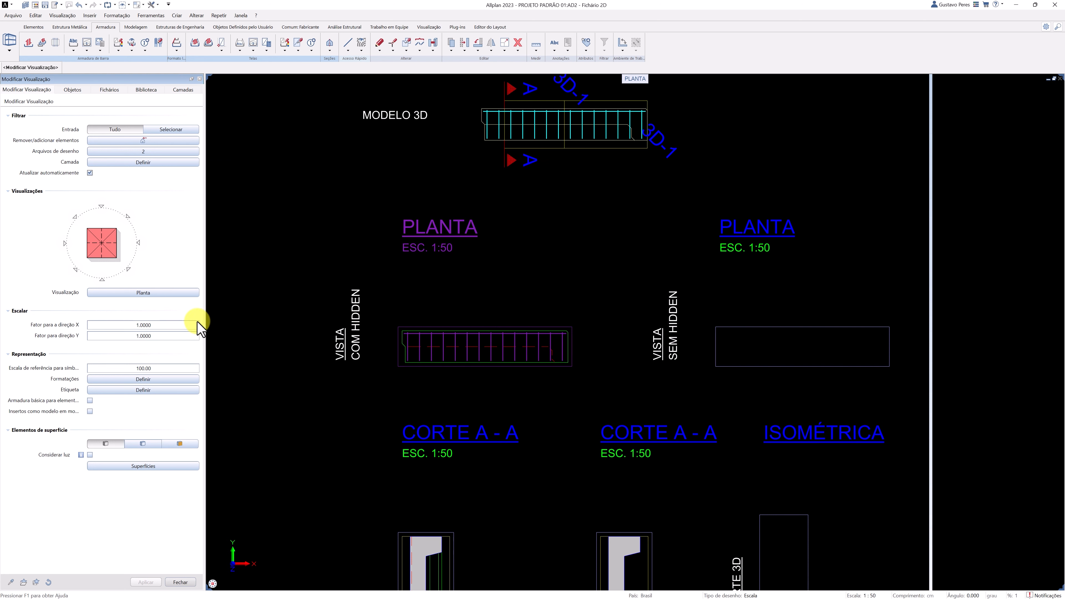
Step: Review the view's X and Y scale factors and its reference scale for smart symbols
{"action": "left_click", "coordinate": [186, 325]}
{"action": "left_click", "coordinate": [185, 335]}
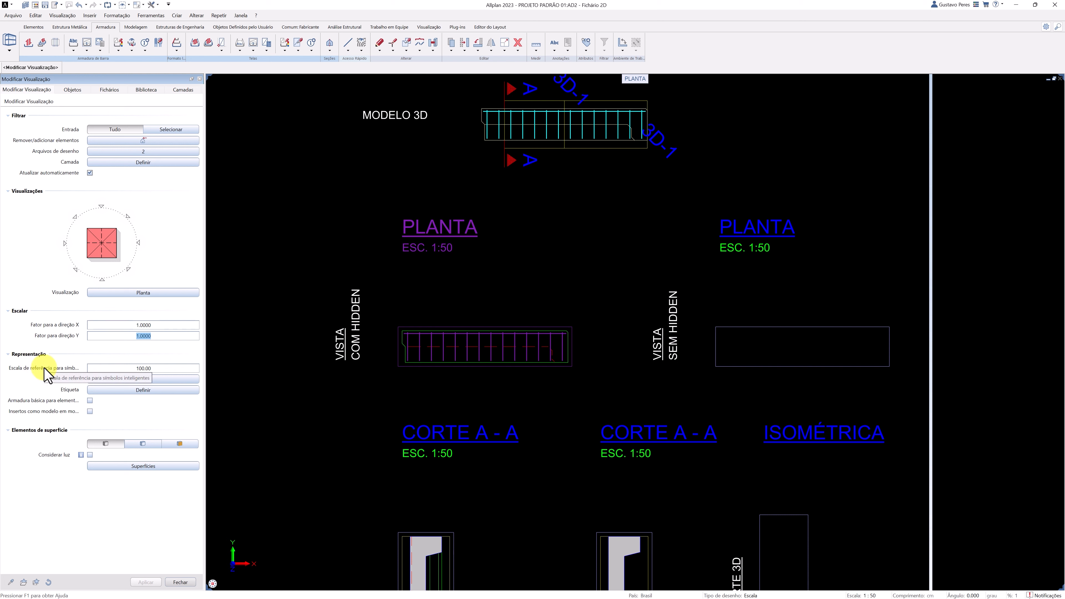
{"action": "left_click", "coordinate": [103, 368]}
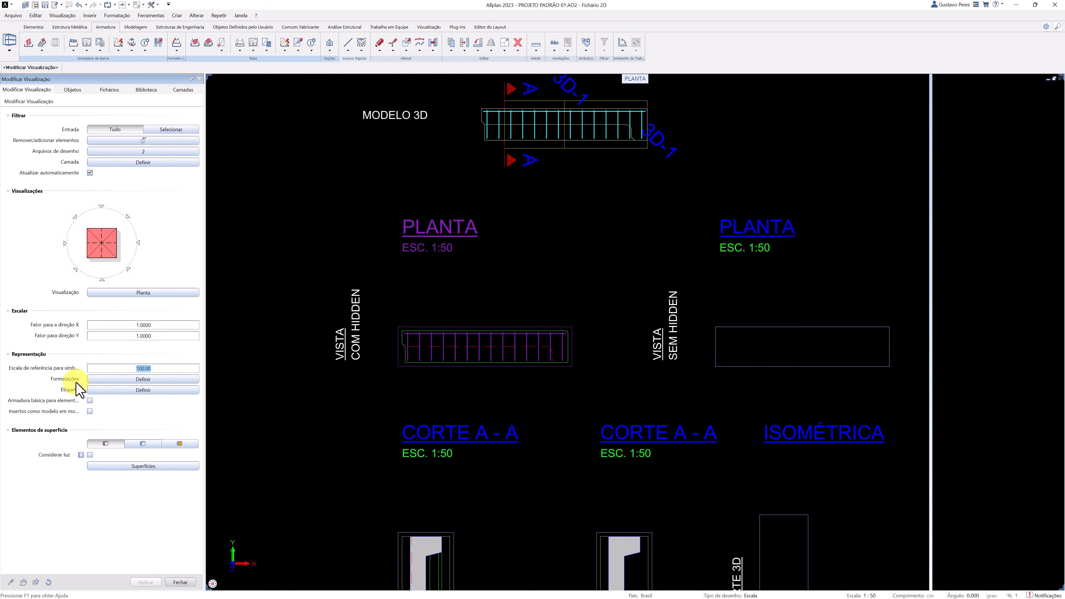
Step: Open the view's formatting definitions, check the finishing element settings and return to the edge settings
{"action": "left_click", "coordinate": [94, 379]}
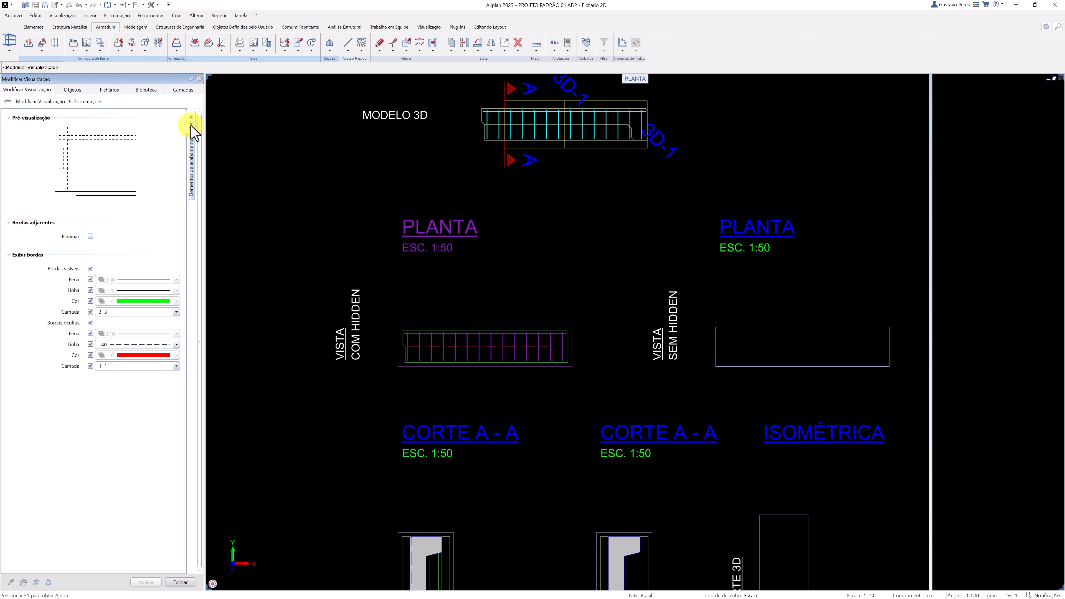
{"action": "left_click", "coordinate": [192, 150]}
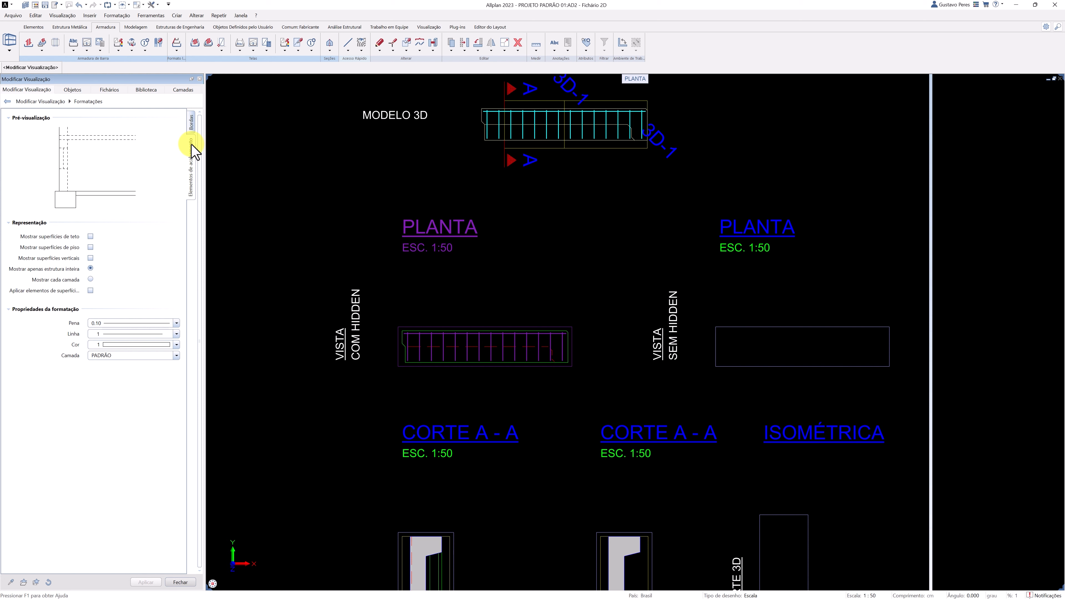
{"action": "left_click", "coordinate": [193, 126]}
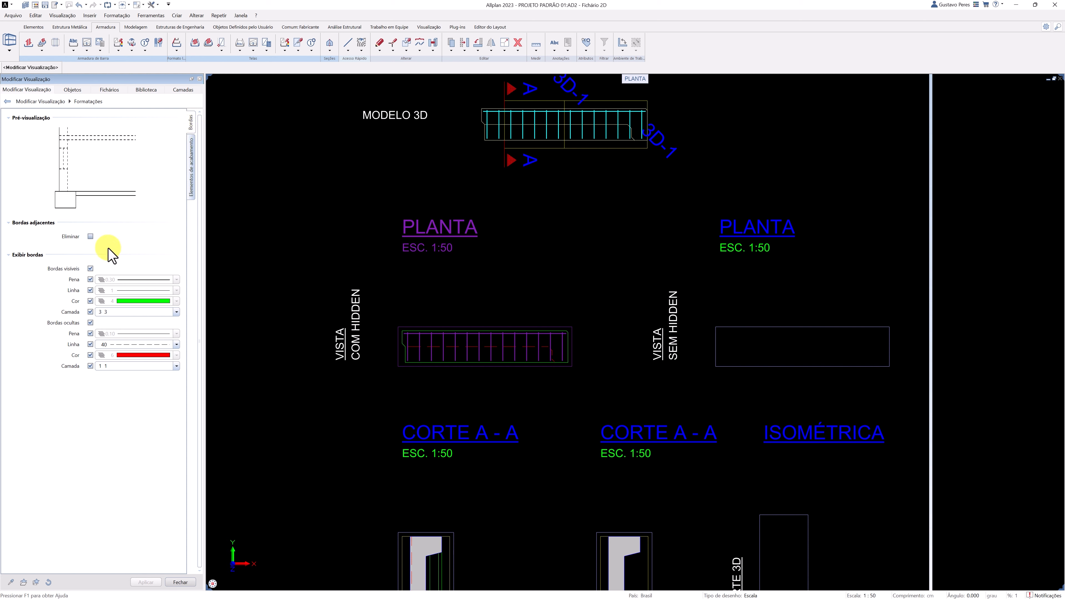
Step: Try hiding the visible edges in the view's formatting and turn them back on
{"action": "left_click", "coordinate": [90, 268]}
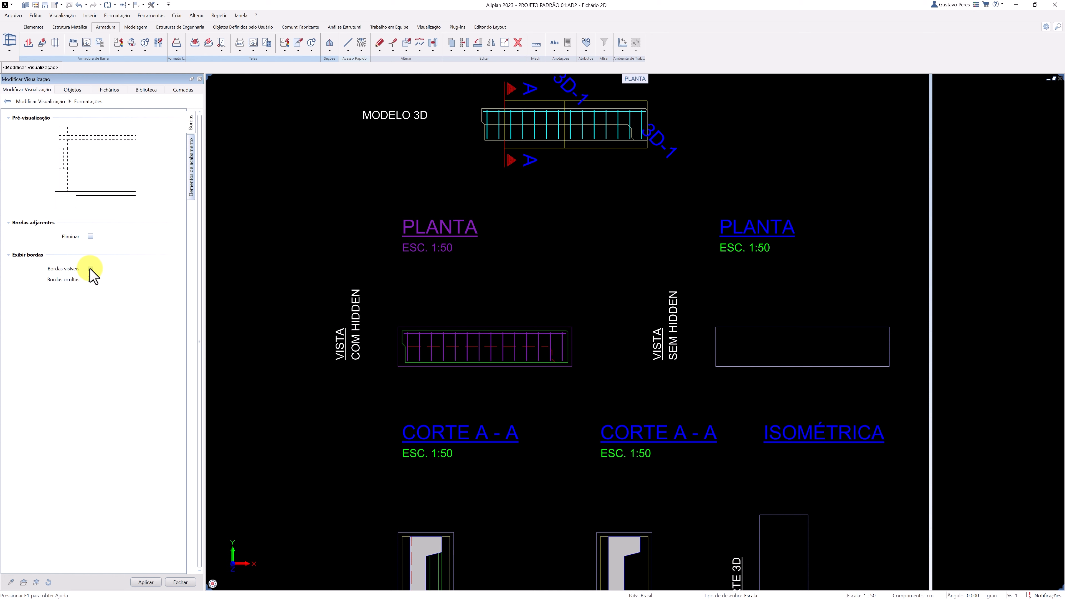
{"action": "left_click", "coordinate": [91, 269]}
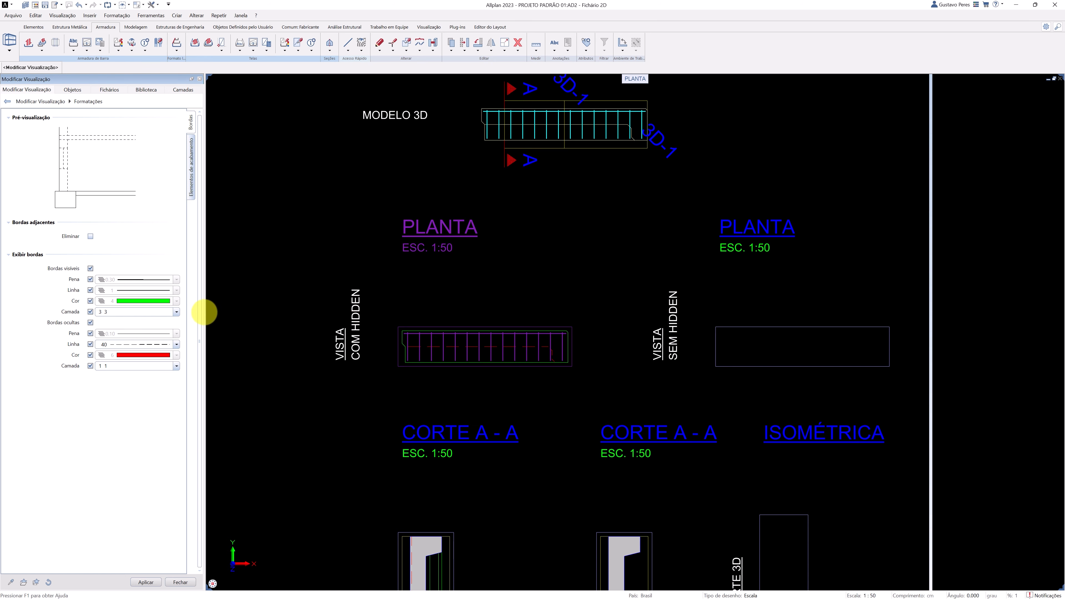
Step: Assign layer 3 from the FORMA group of BIM WORKS Brasil to the view's visible edges
{"action": "left_click", "coordinate": [176, 312]}
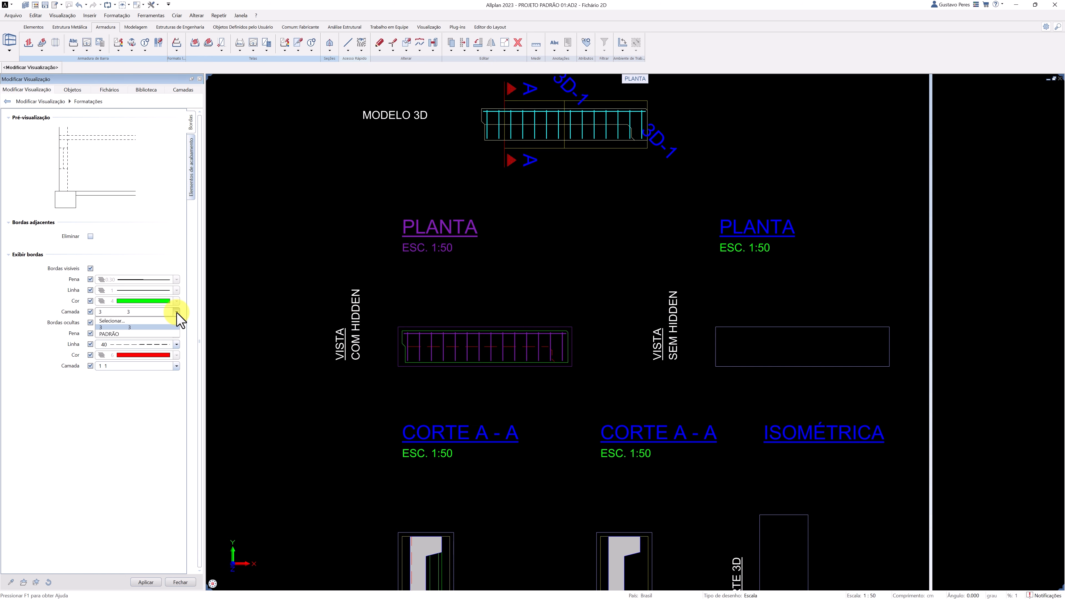
{"action": "left_click", "coordinate": [166, 321]}
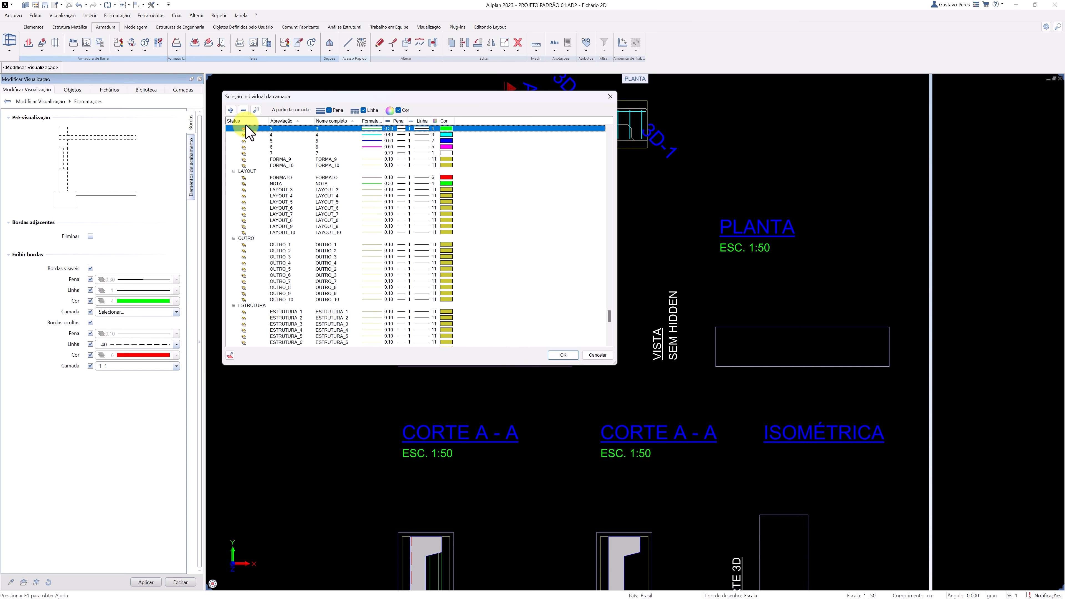
{"action": "left_click", "coordinate": [243, 111]}
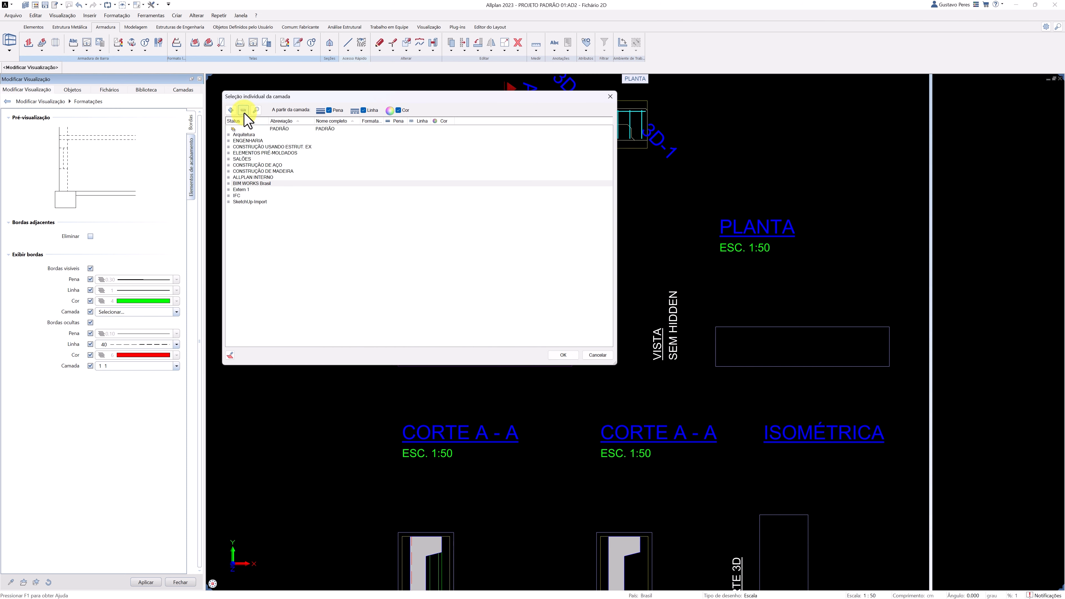
{"action": "left_click", "coordinate": [228, 184]}
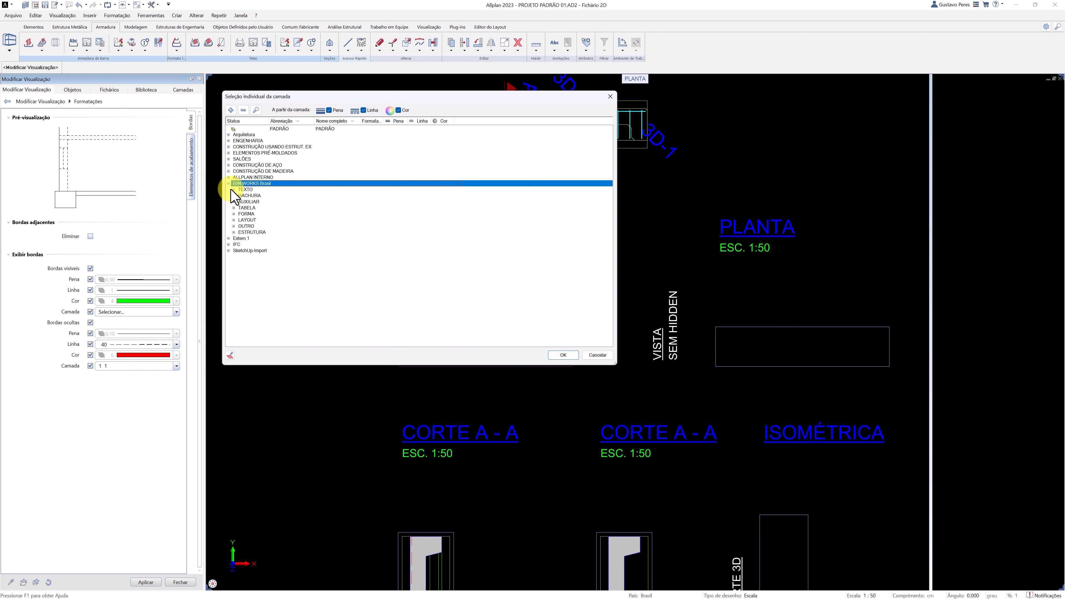
{"action": "left_click", "coordinate": [234, 214]}
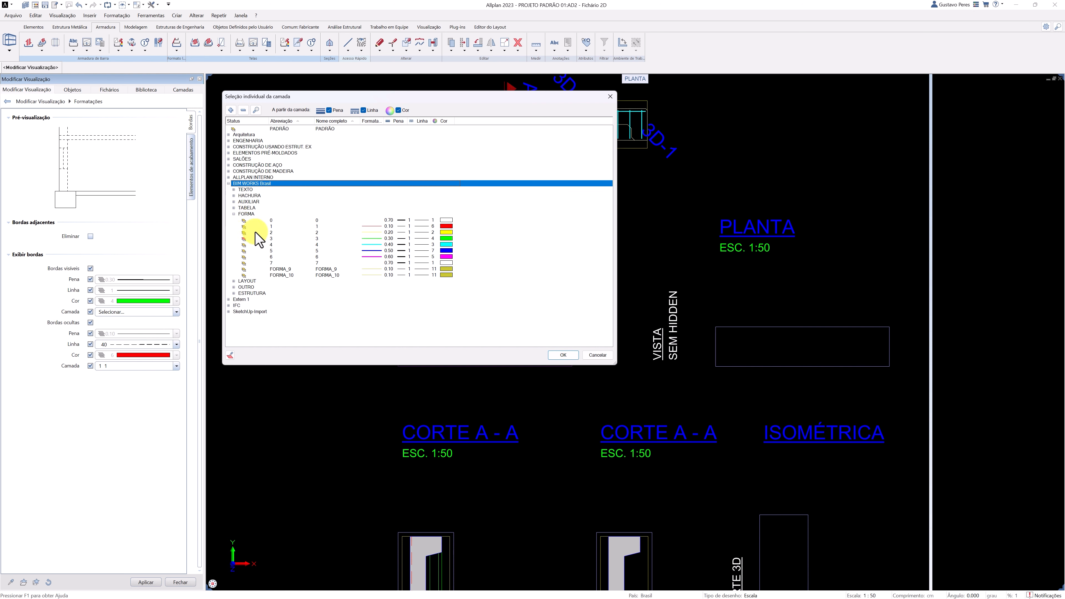
{"action": "left_click", "coordinate": [264, 239]}
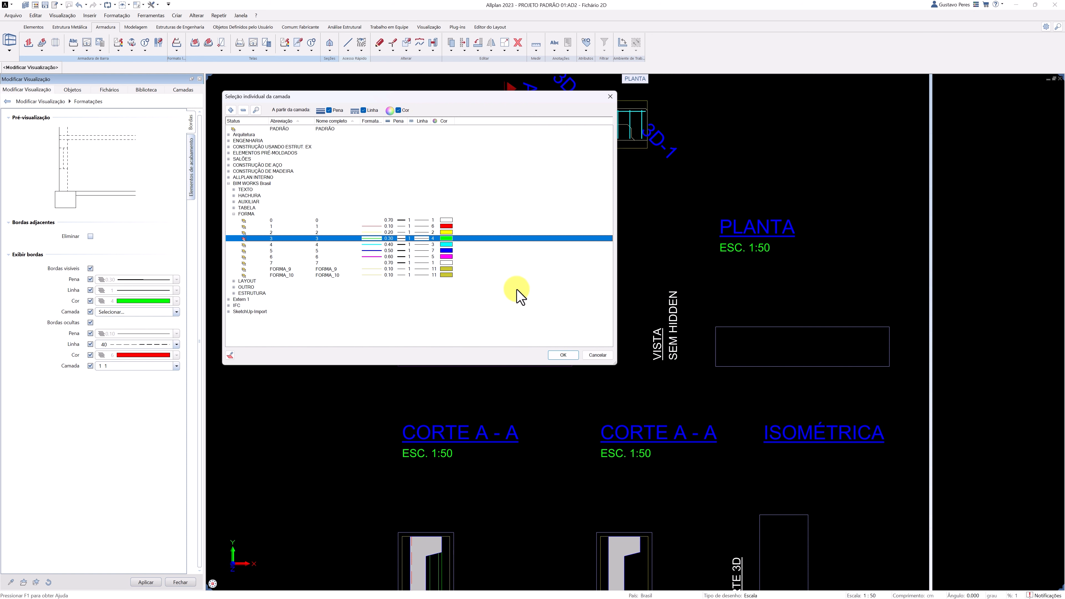
{"action": "left_click", "coordinate": [563, 356]}
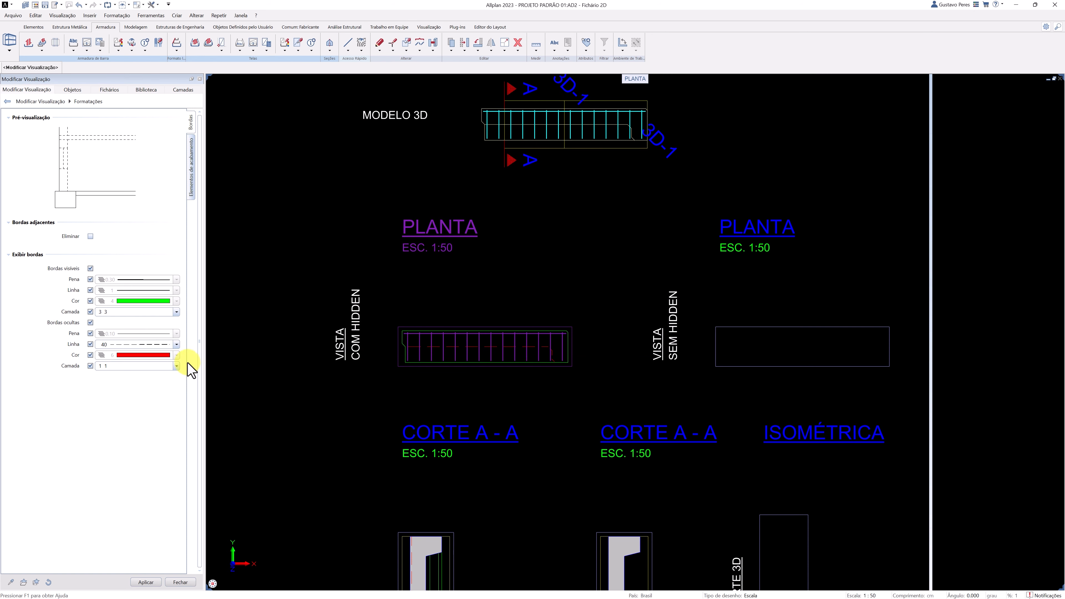
Step: Assign layer 1 from the FORMA group of BIM WORKS Brasil to the view's hidden edges
{"action": "left_click", "coordinate": [177, 366]}
{"action": "left_click", "coordinate": [143, 375]}
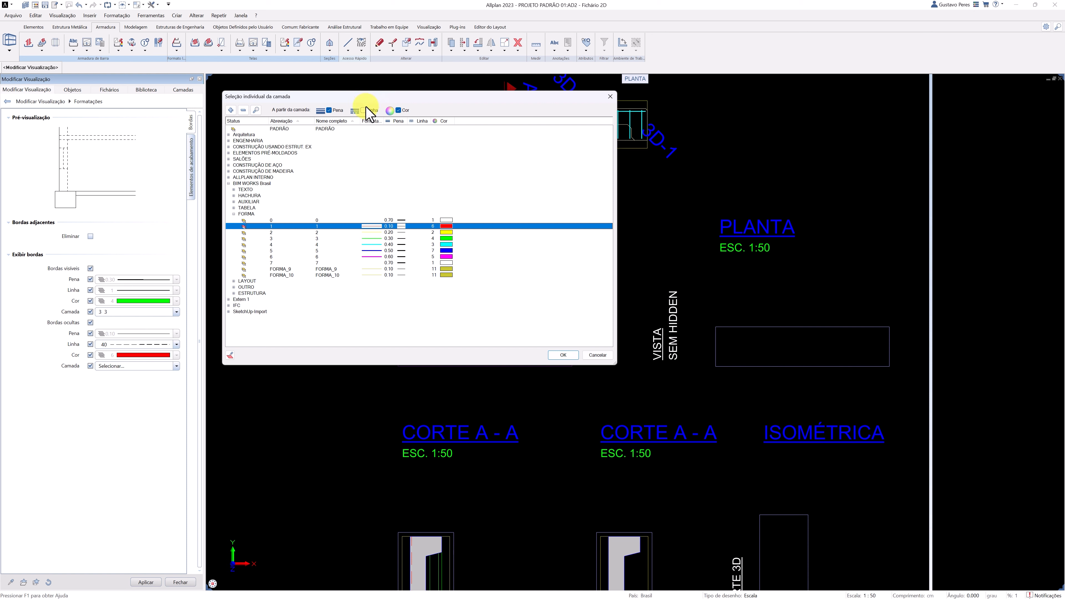
{"action": "left_click", "coordinate": [563, 355]}
Step: Review the hidden edges' line types and try switching the visible edges and their pen, line and colour settings off and back on
{"action": "left_click", "coordinate": [176, 344]}
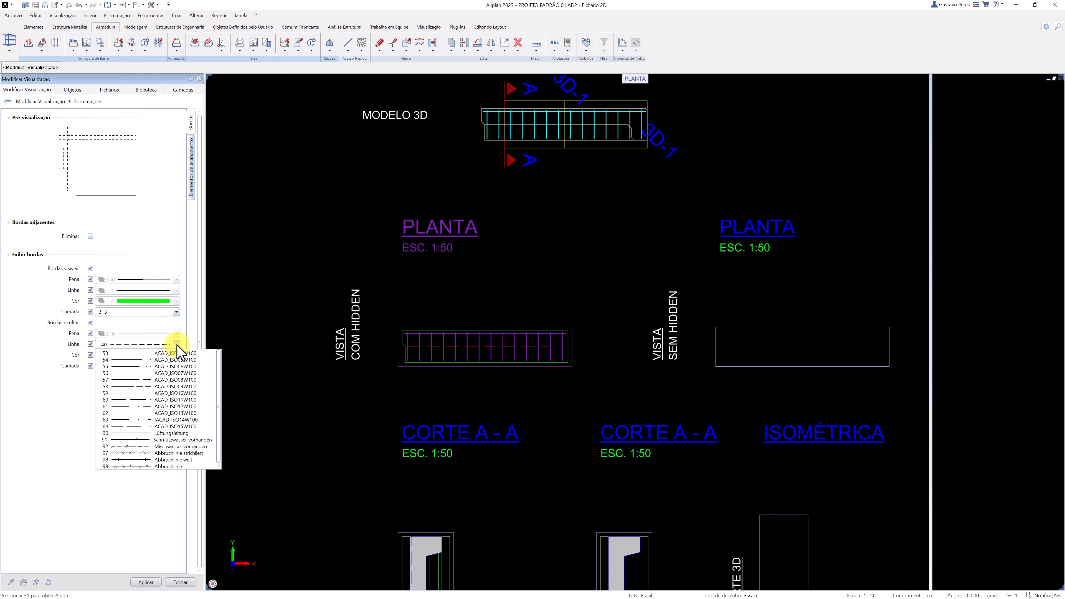
{"action": "left_click", "coordinate": [177, 386]}
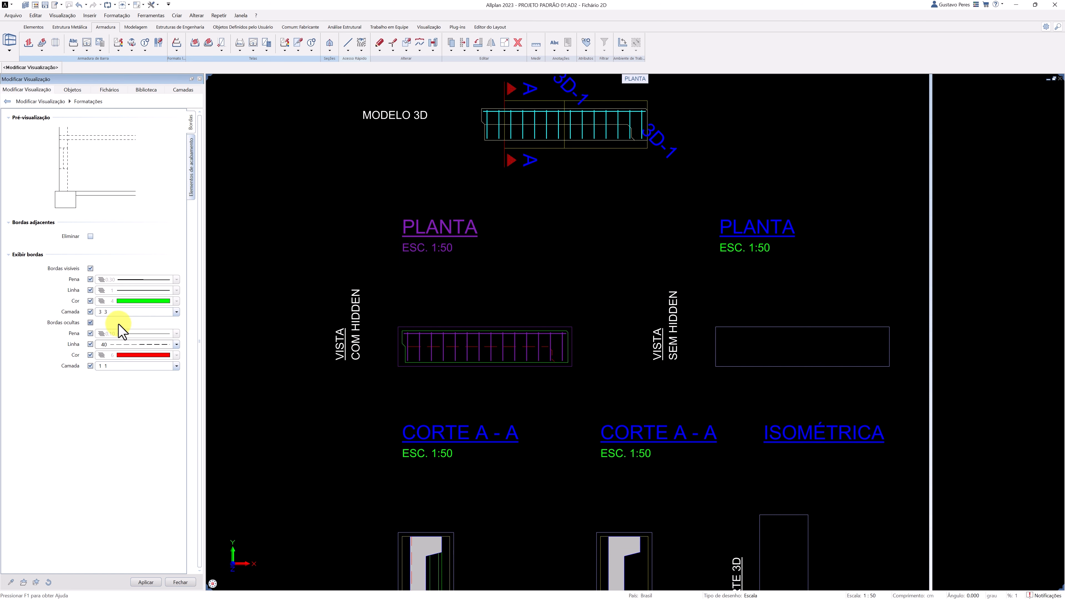
{"action": "left_click", "coordinate": [91, 269]}
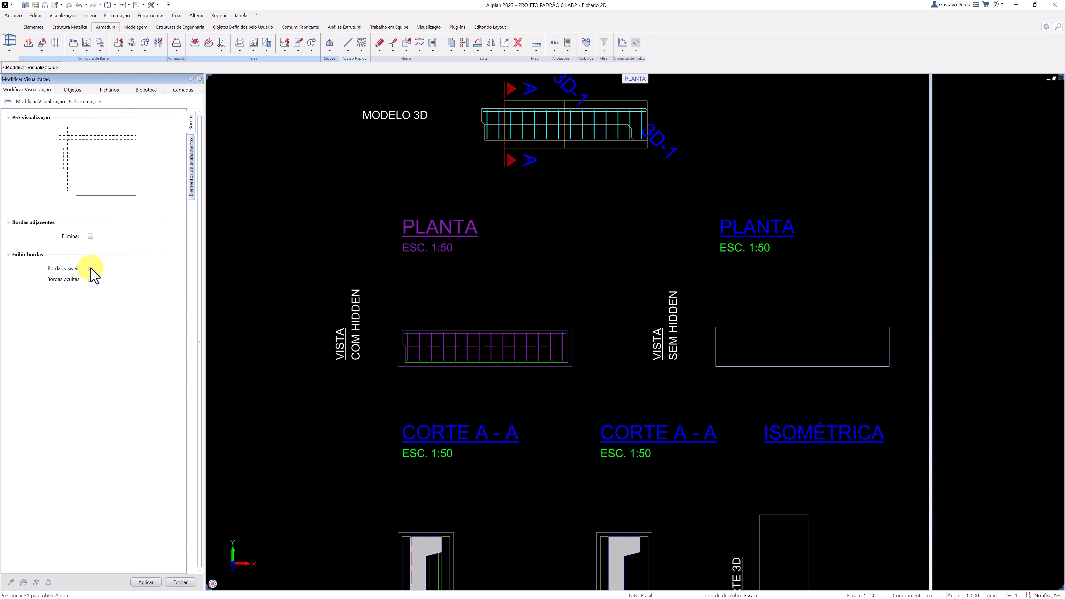
{"action": "left_click", "coordinate": [91, 268]}
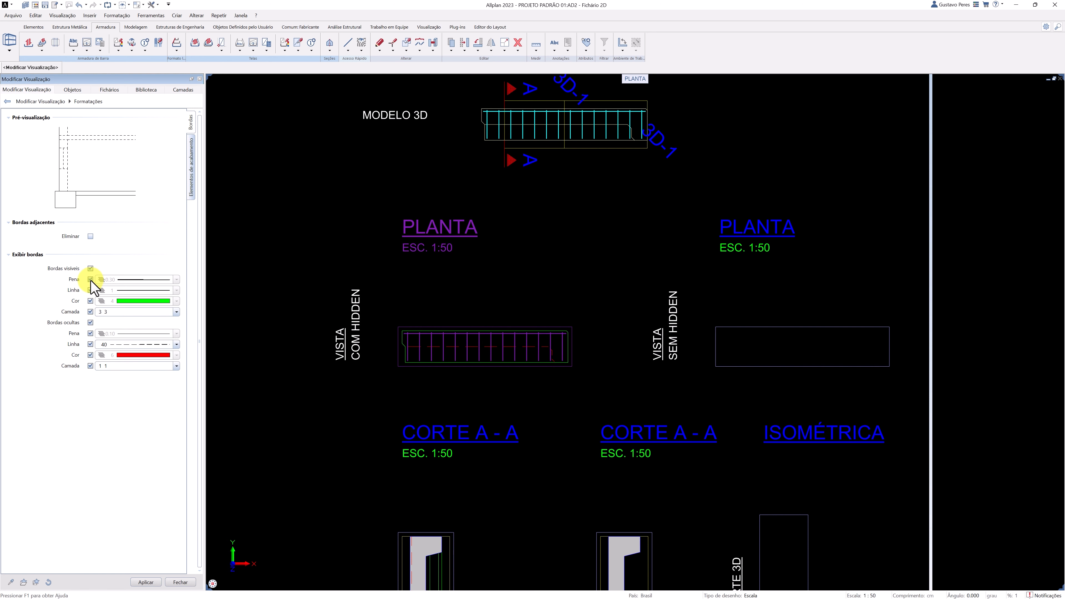
{"action": "left_click", "coordinate": [91, 291]}
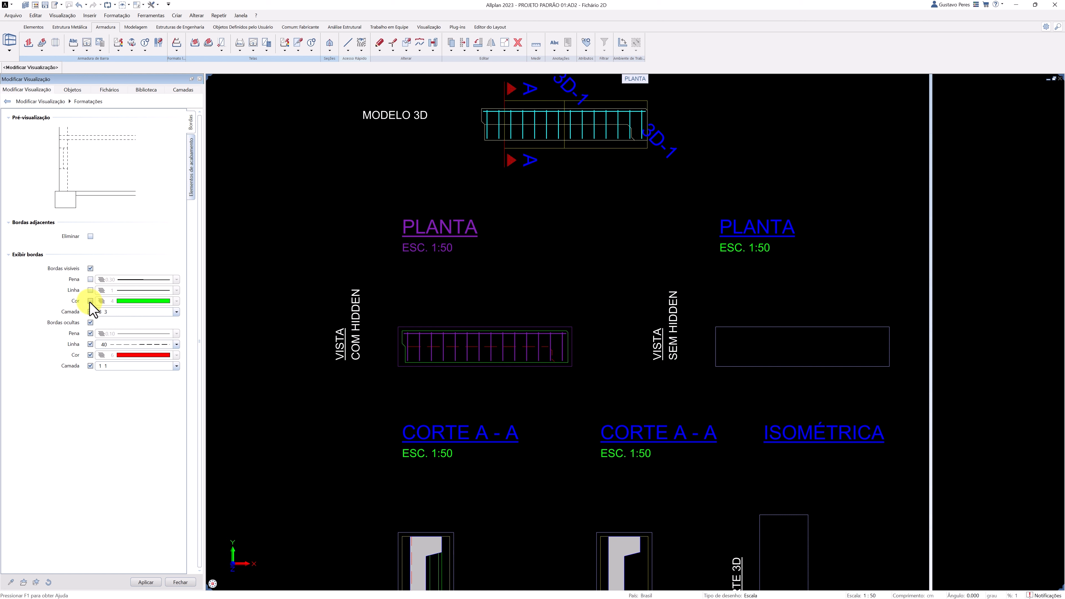
{"action": "left_click", "coordinate": [90, 291]}
{"action": "left_click", "coordinate": [91, 280]}
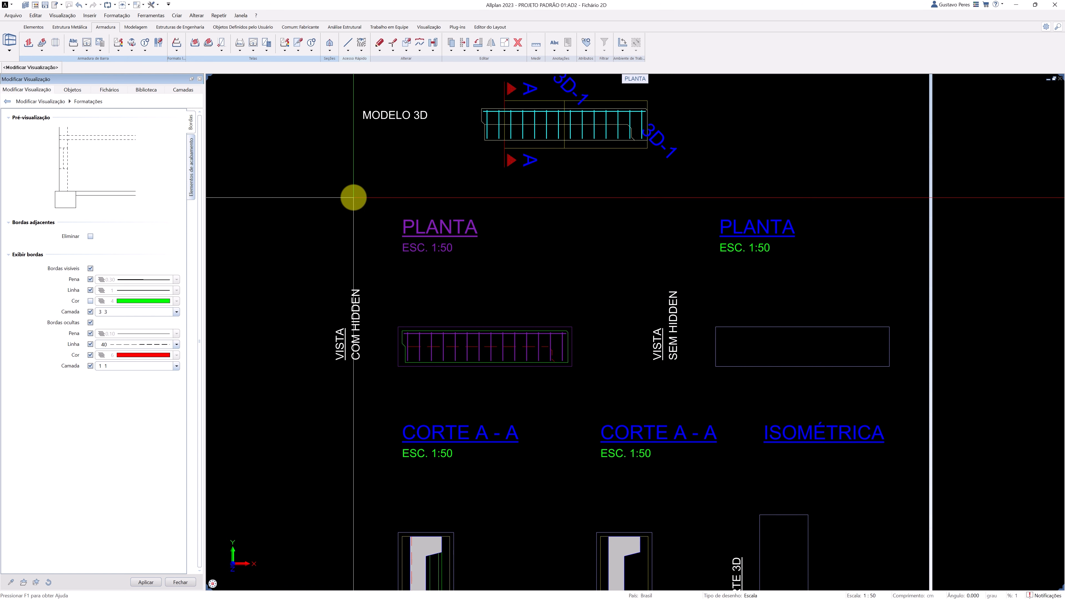
{"action": "left_click", "coordinate": [90, 301]}
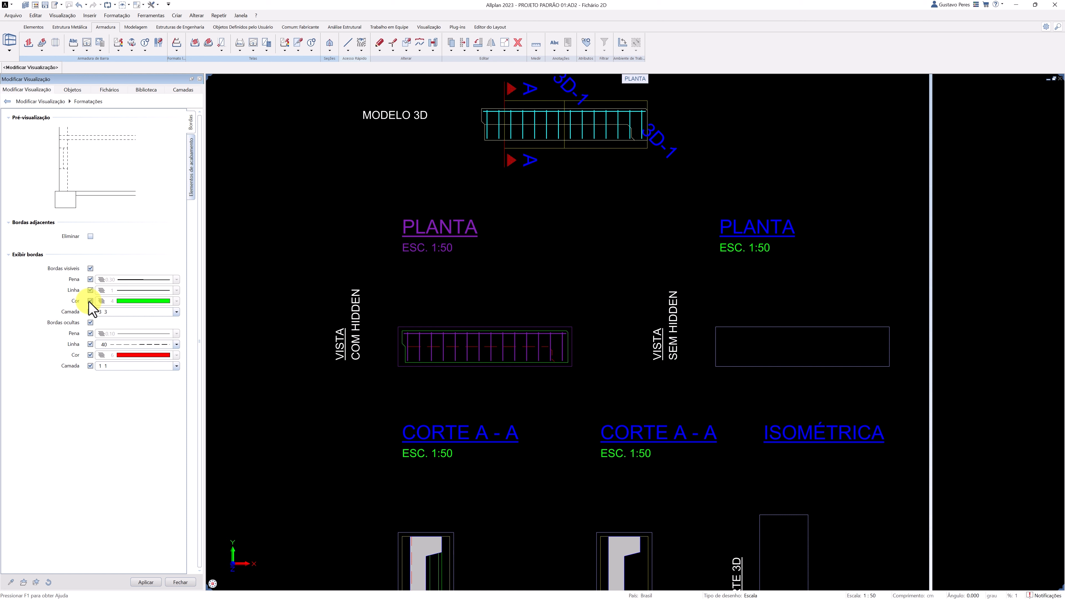
Step: Try eliminating adjacent edges in the view with a maximum angle of 90° and apply the change
{"action": "left_click", "coordinate": [90, 237]}
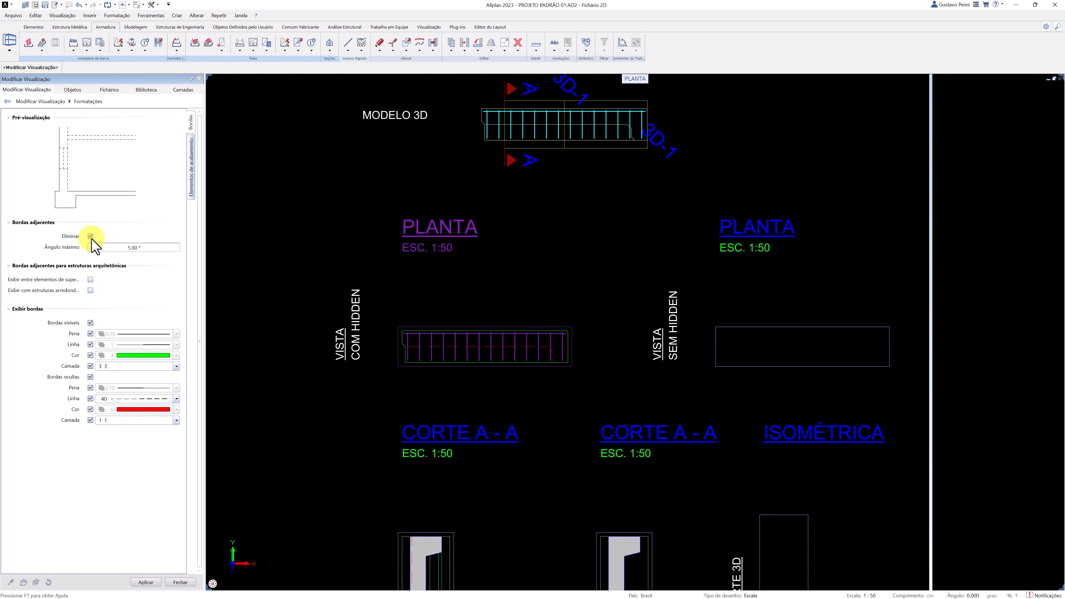
{"action": "left_click", "coordinate": [118, 247]}
{"action": "left_click_drag", "start_coordinate": [118, 247], "coordinate": [150, 247]}
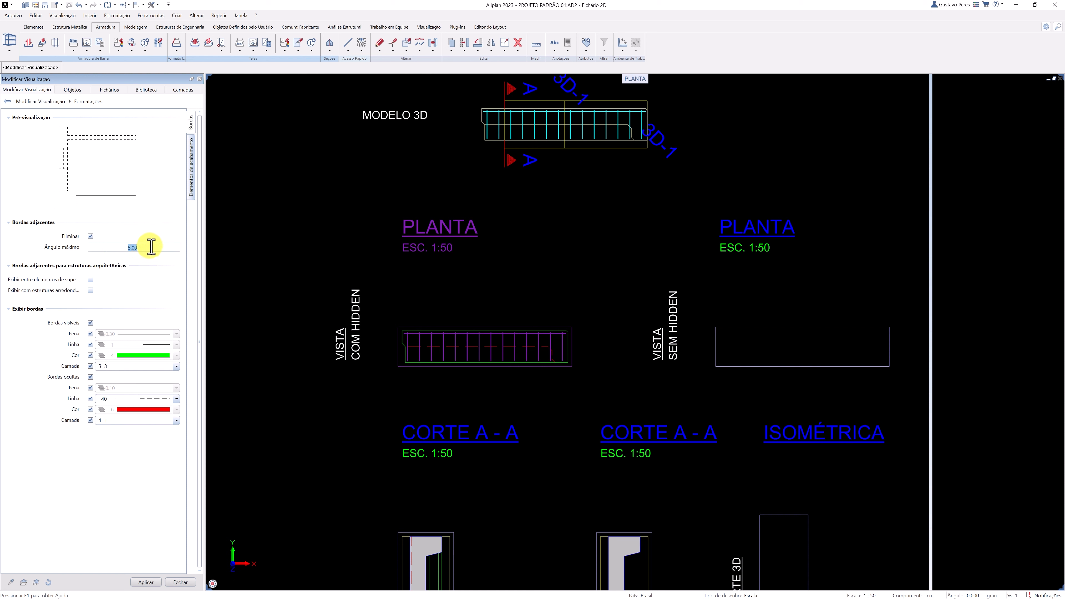
{"action": "type", "text": "90"}
{"action": "key", "text": "Return"}
{"action": "left_click", "coordinate": [150, 580]}
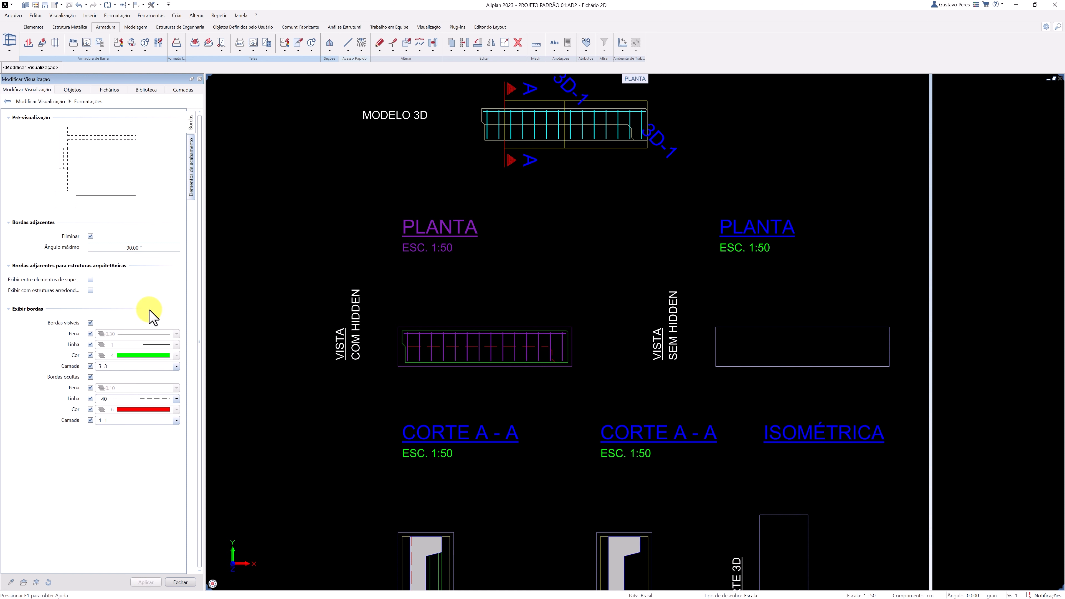
Step: Set the maximum angle back to 5.00° and turn off the elimination of adjacent edges, applying the changes
{"action": "double_click", "coordinate": [151, 247]}
{"action": "type", "text": "5.00"}
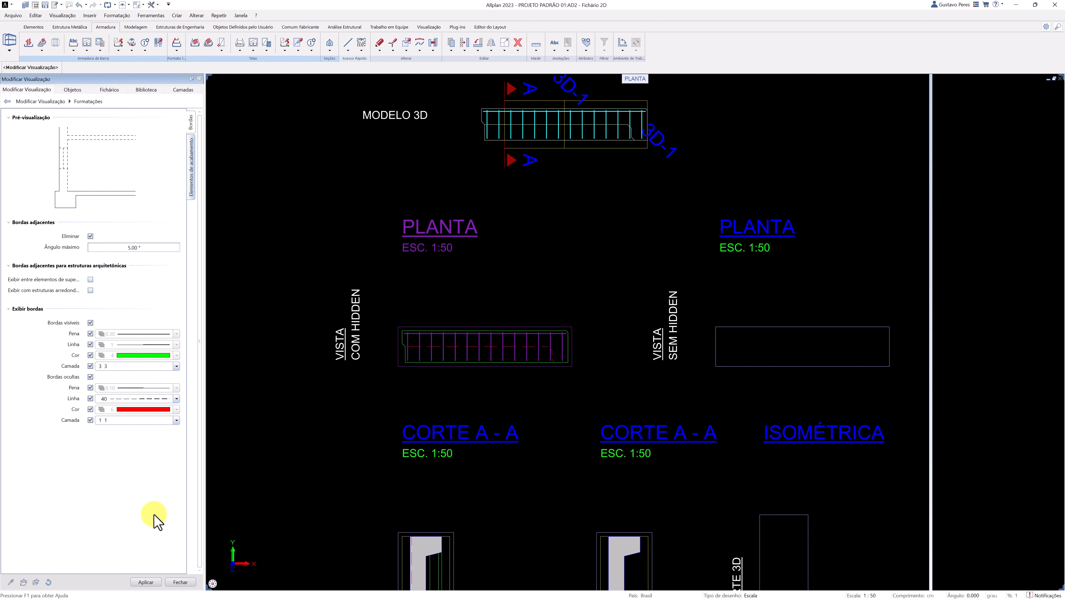
{"action": "left_click", "coordinate": [147, 581]}
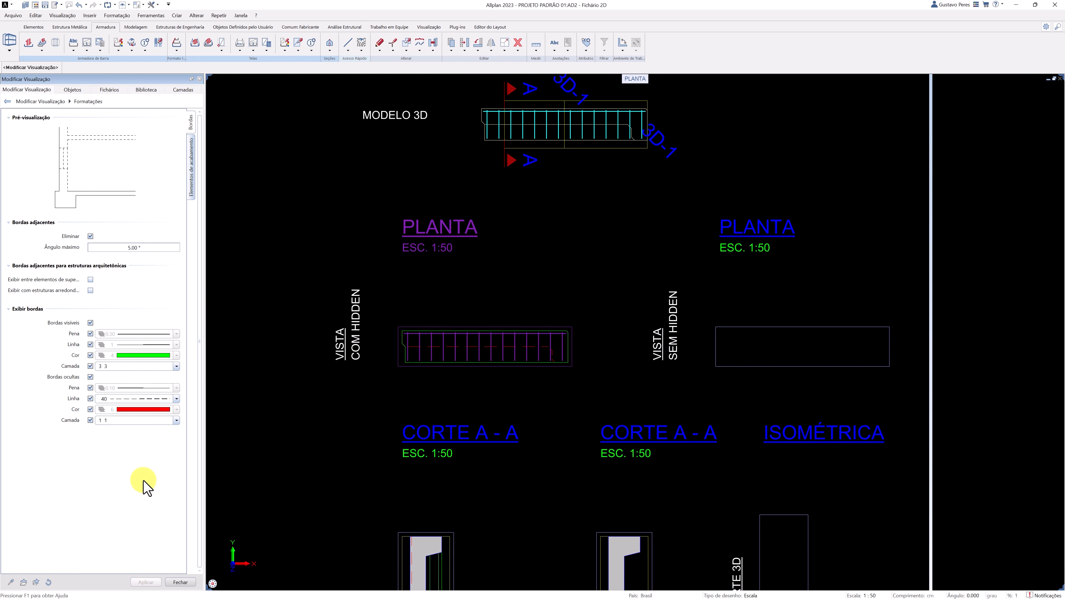
{"action": "left_click", "coordinate": [91, 236]}
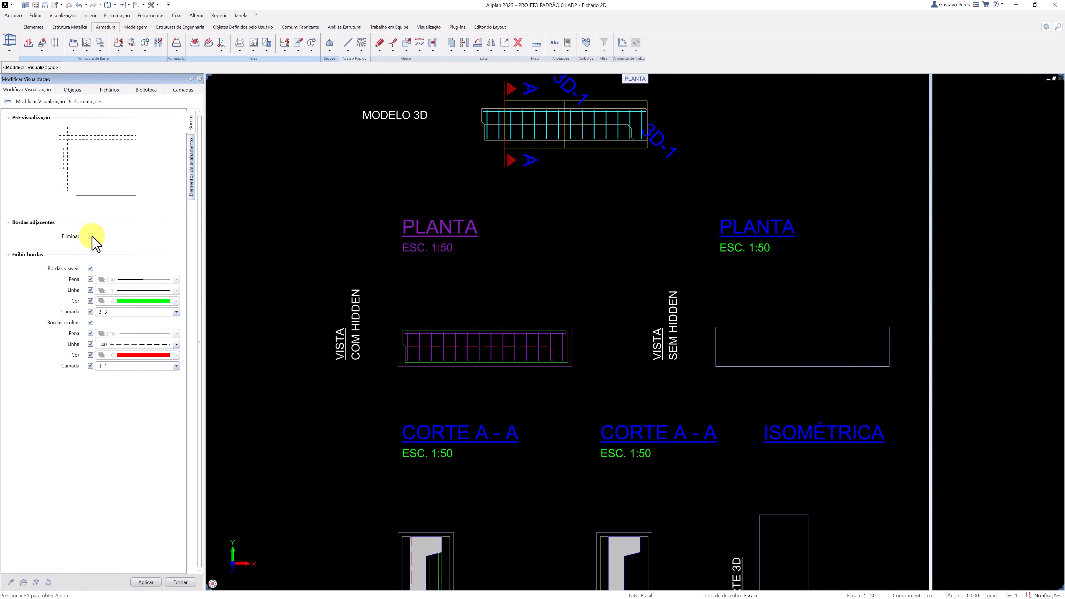
{"action": "left_click", "coordinate": [153, 581]}
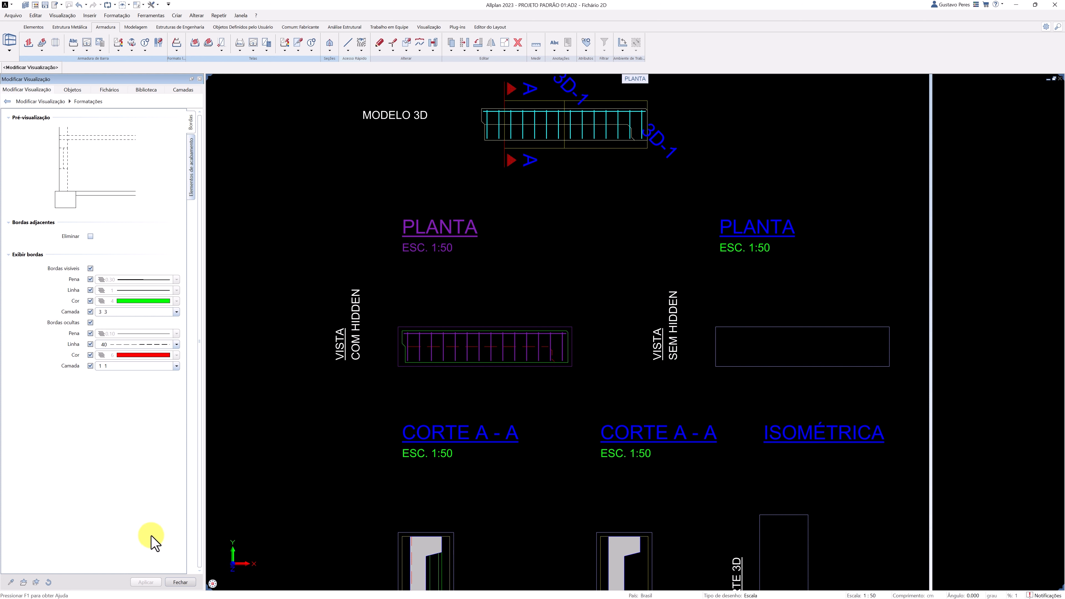
Step: Open the view's label settings, try placing the label below the view and return its position to above the view
{"action": "left_click", "coordinate": [181, 583]}
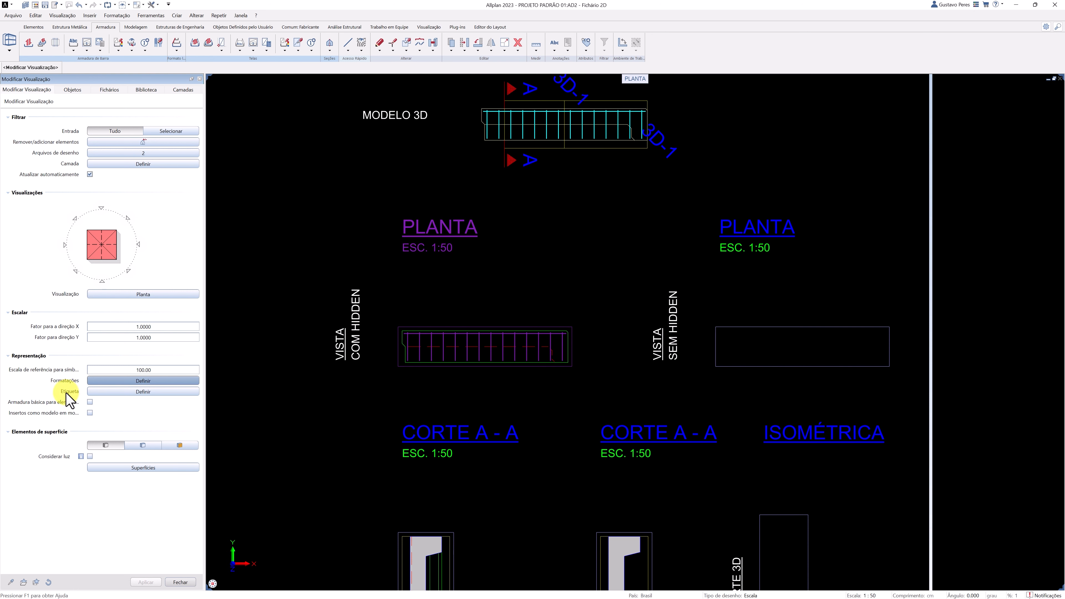
{"action": "left_click", "coordinate": [93, 392]}
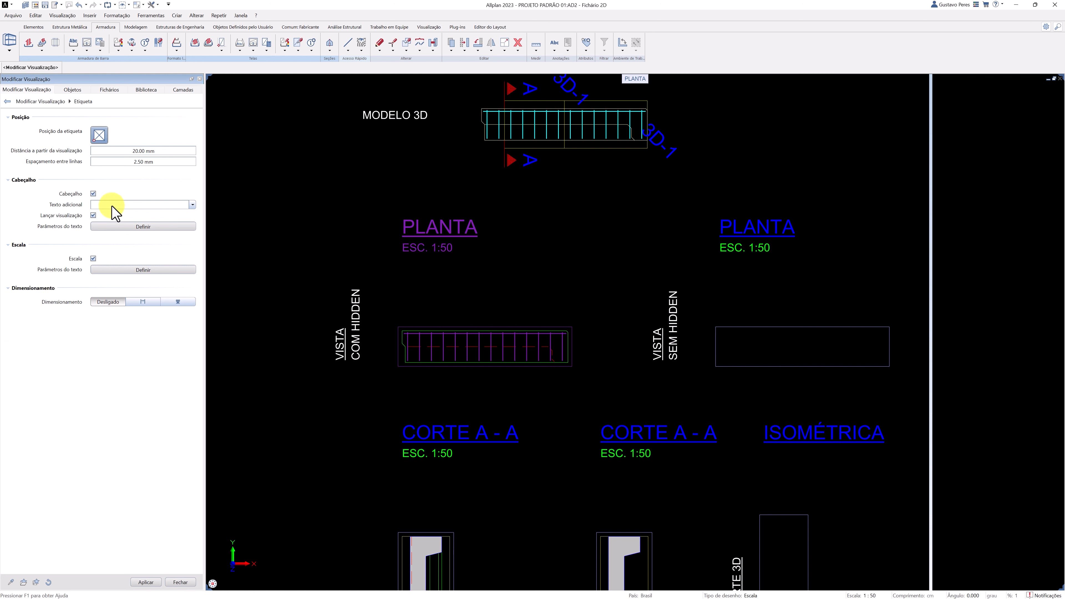
{"action": "left_click", "coordinate": [144, 583]}
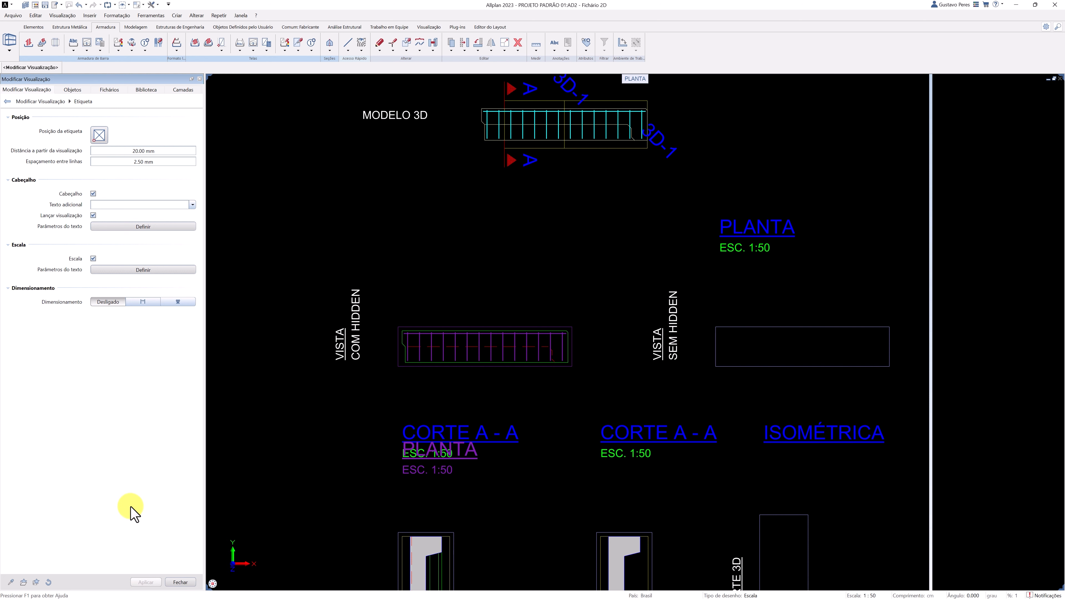
{"action": "left_click", "coordinate": [97, 131]}
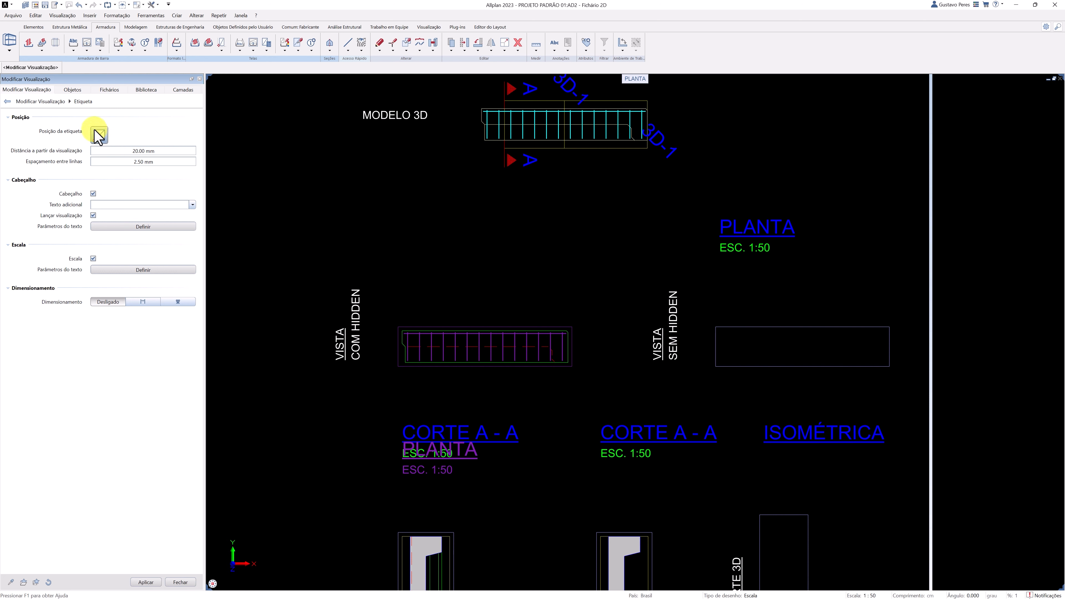
Step: Check the label's distance from the view and line spacing, and try switching the header off and back on
{"action": "left_click", "coordinate": [159, 150]}
{"action": "left_click", "coordinate": [164, 161]}
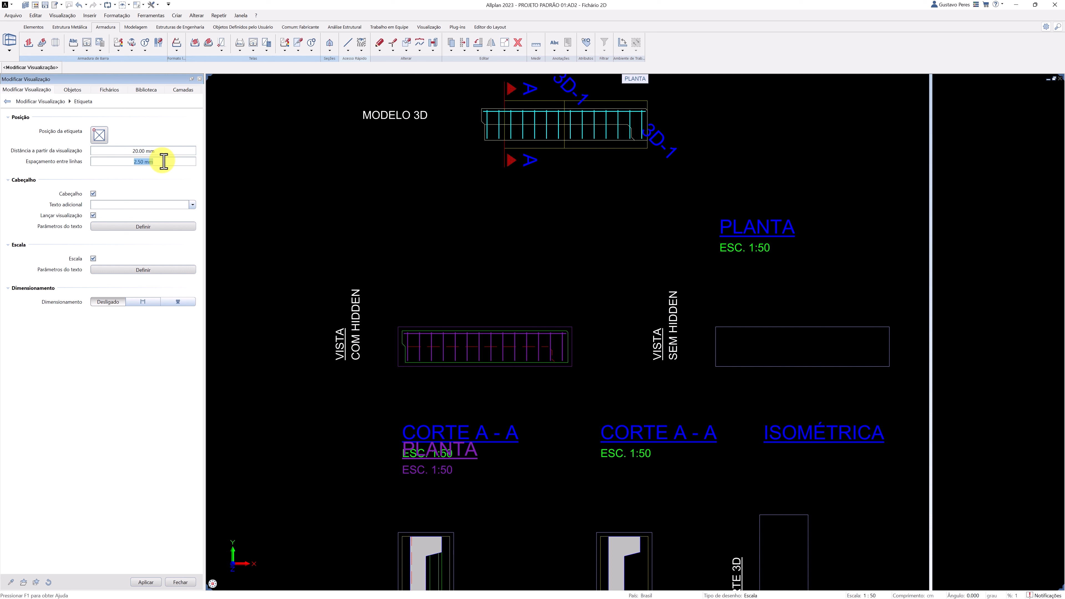
{"action": "left_click", "coordinate": [93, 194]}
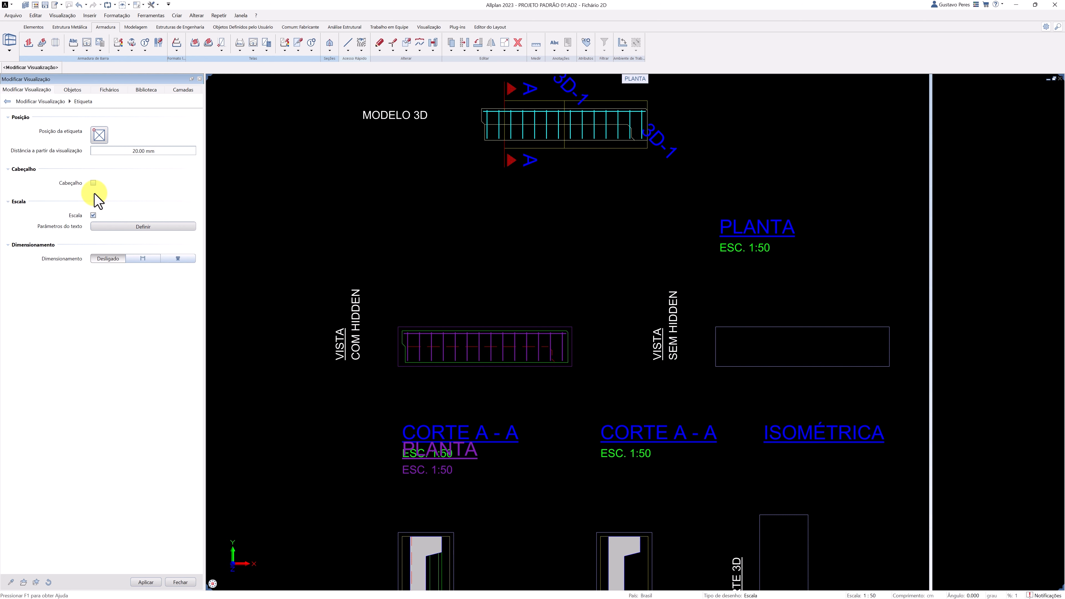
{"action": "left_click", "coordinate": [93, 184]}
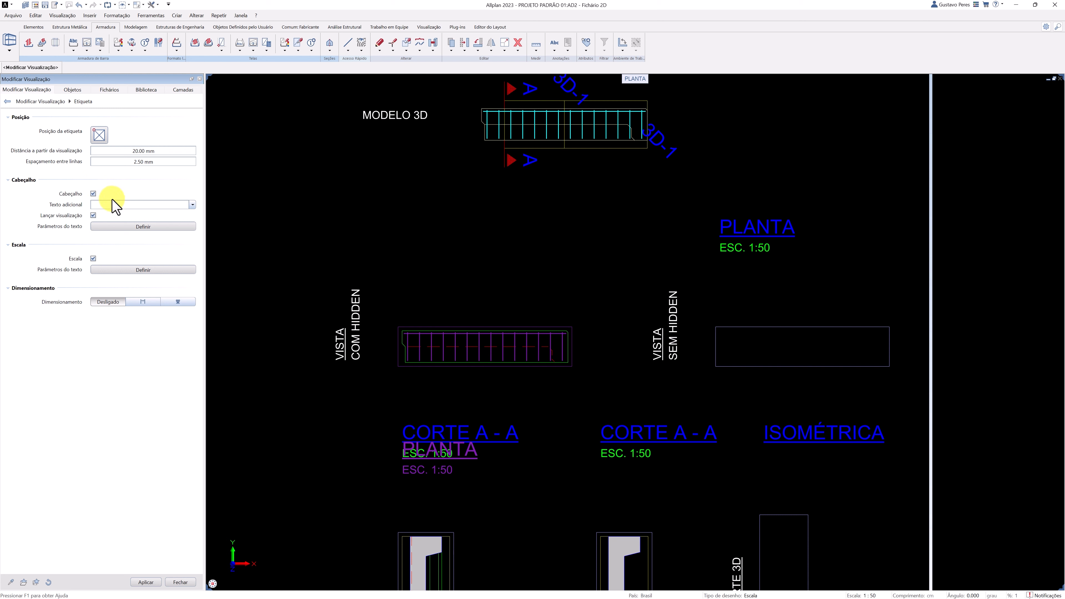
Step: Add the text "??? (x?)" to the label header and turn off the view name, applying both changes
{"action": "left_click", "coordinate": [117, 204]}
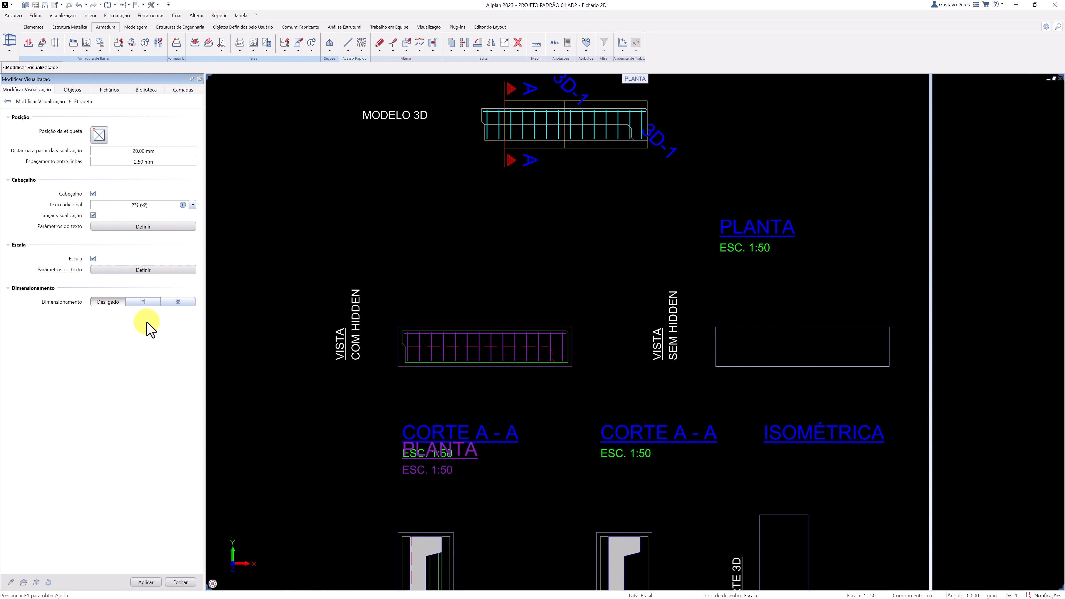
{"action": "left_click", "coordinate": [147, 582]}
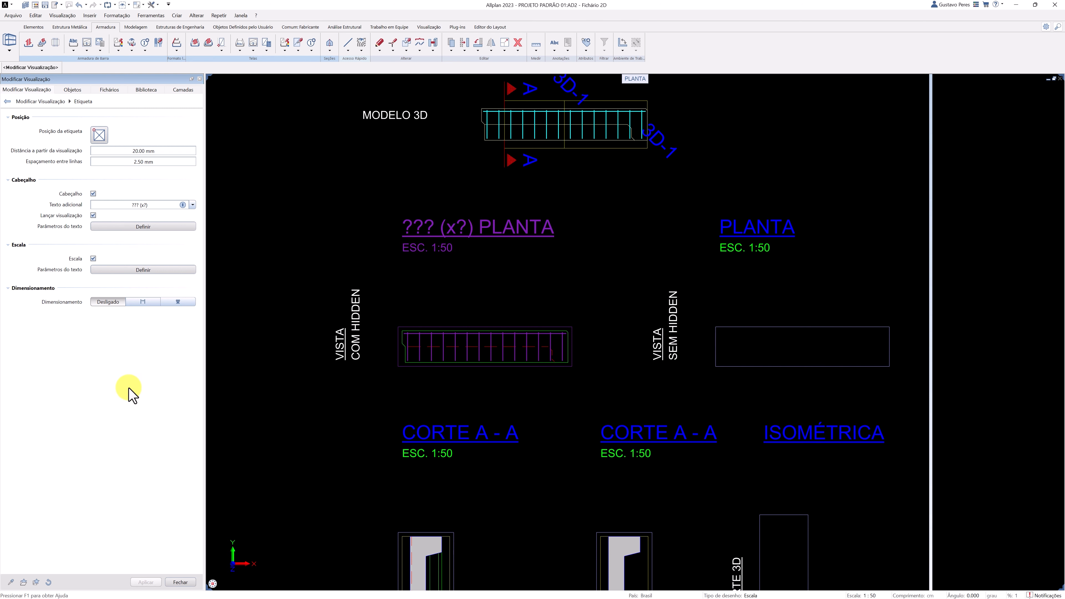
{"action": "left_click", "coordinate": [94, 215]}
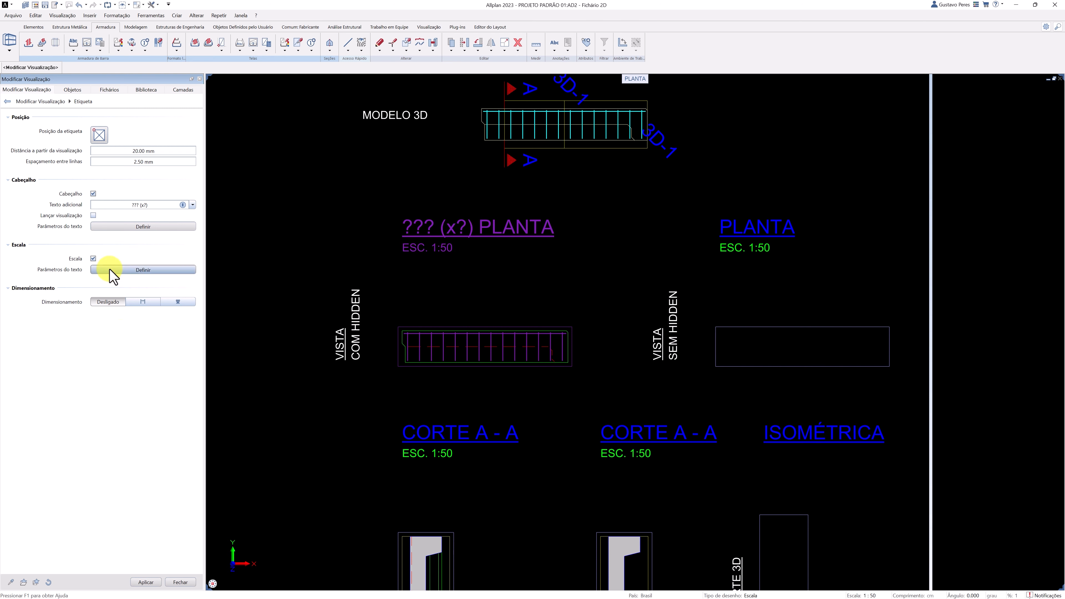
{"action": "left_click", "coordinate": [146, 582]}
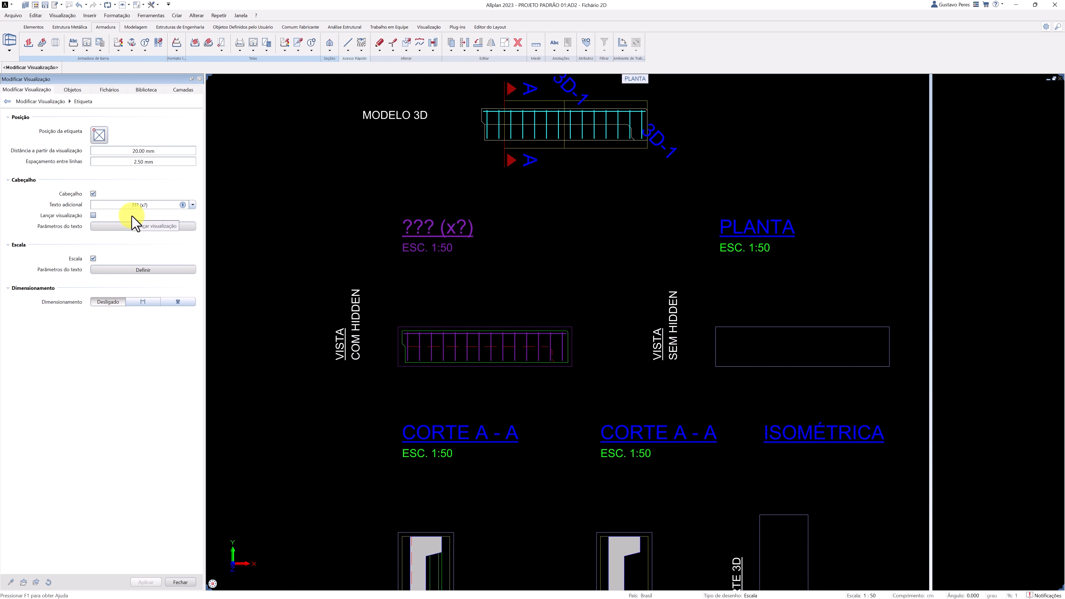
Step: Open the header text formatting, check the font effects and select layer TEXTO35 for the header text
{"action": "left_click", "coordinate": [189, 228]}
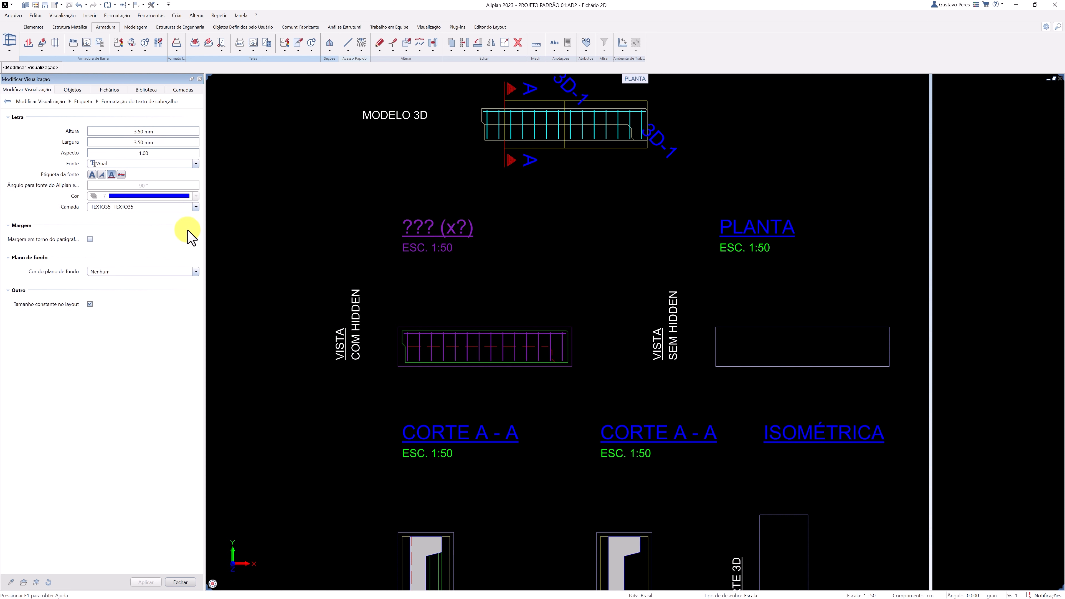
{"action": "left_click", "coordinate": [110, 174]}
{"action": "left_click", "coordinate": [124, 207]}
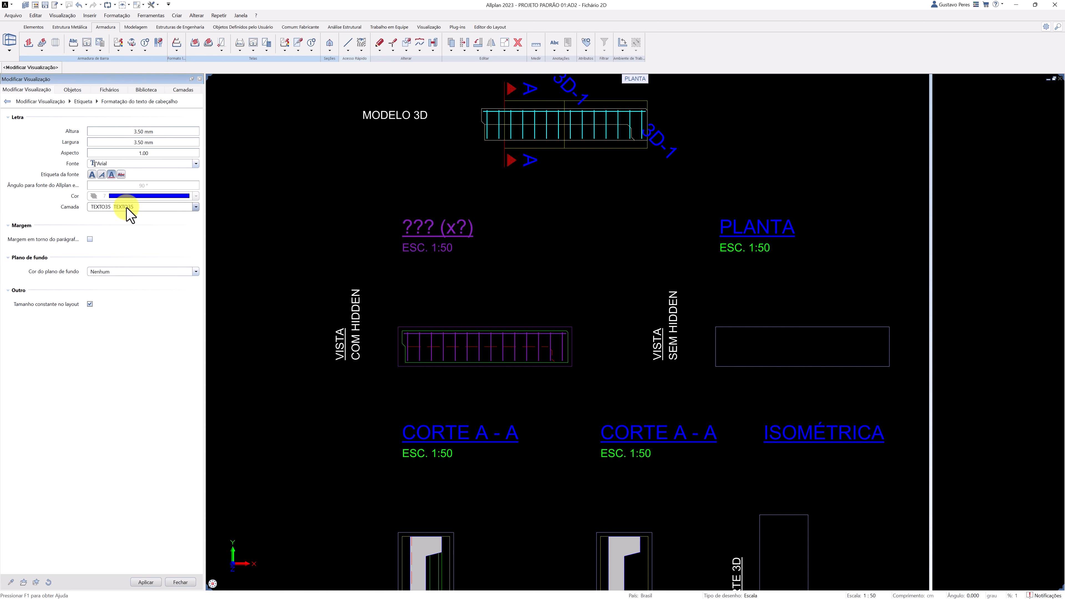
{"action": "left_click", "coordinate": [130, 223]}
Step: Check the header text's margin, background colour and constant layout size options, and apply the formatting with no margin or background
{"action": "left_click", "coordinate": [89, 239]}
{"action": "left_click", "coordinate": [89, 239]}
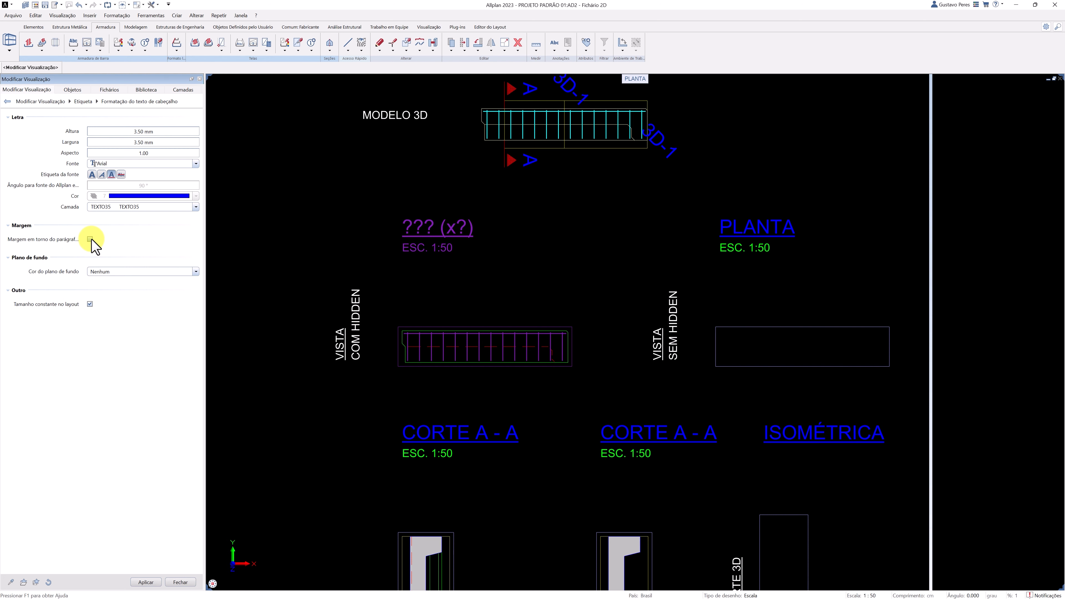
{"action": "left_click", "coordinate": [111, 272]}
{"action": "left_click", "coordinate": [110, 270]}
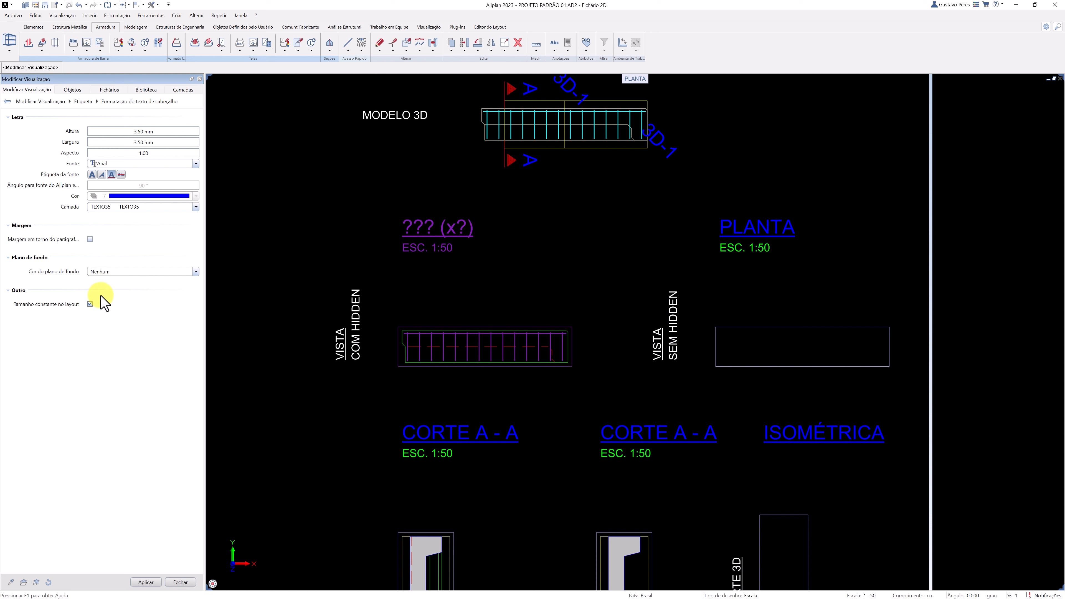
{"action": "left_click", "coordinate": [90, 304]}
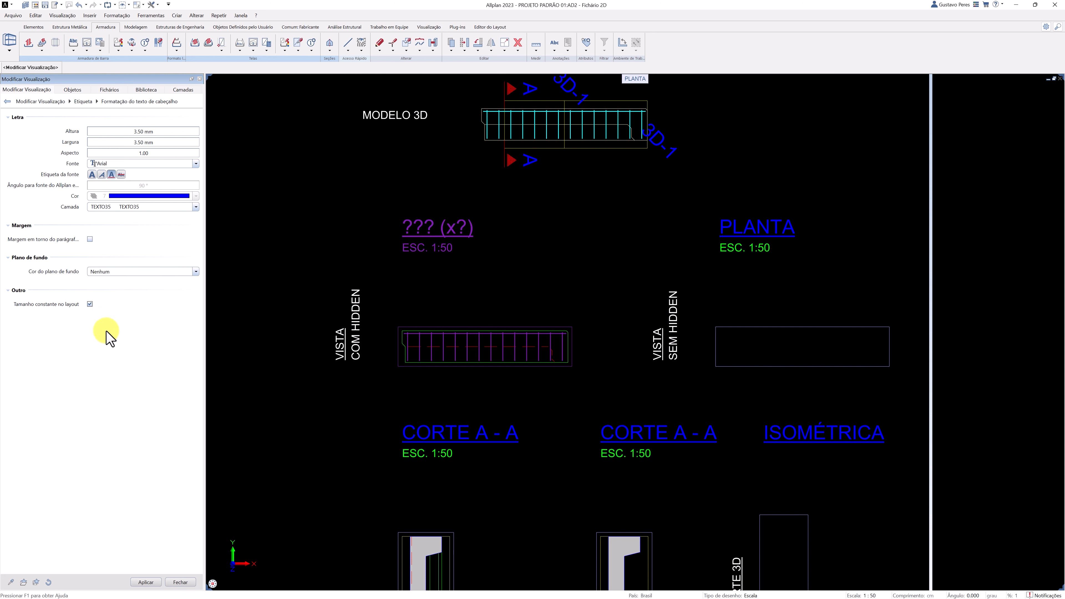
{"action": "left_click", "coordinate": [151, 582]}
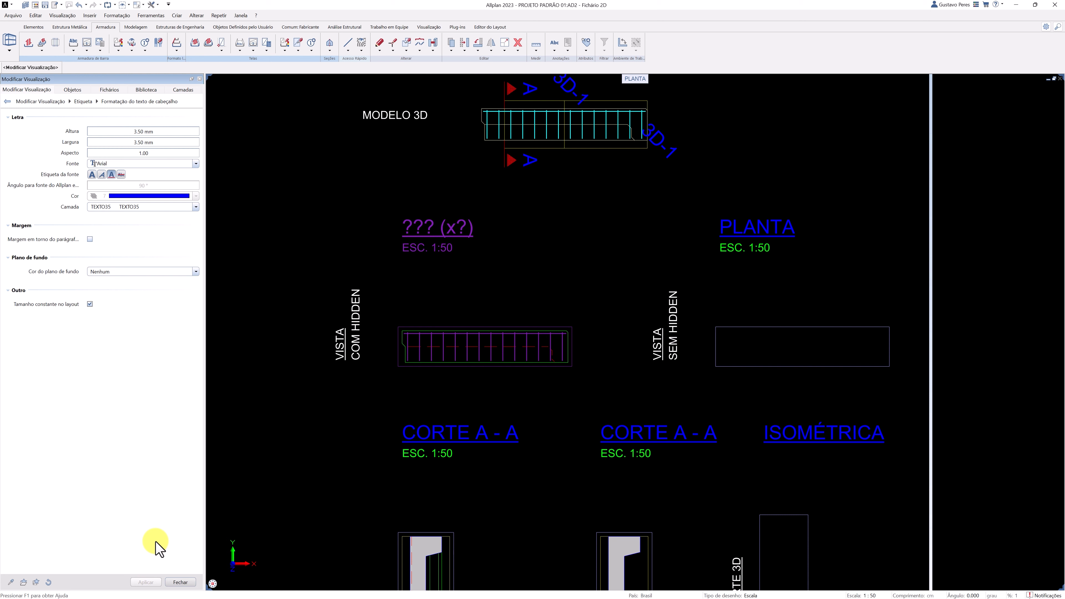
{"action": "left_click", "coordinate": [181, 582]}
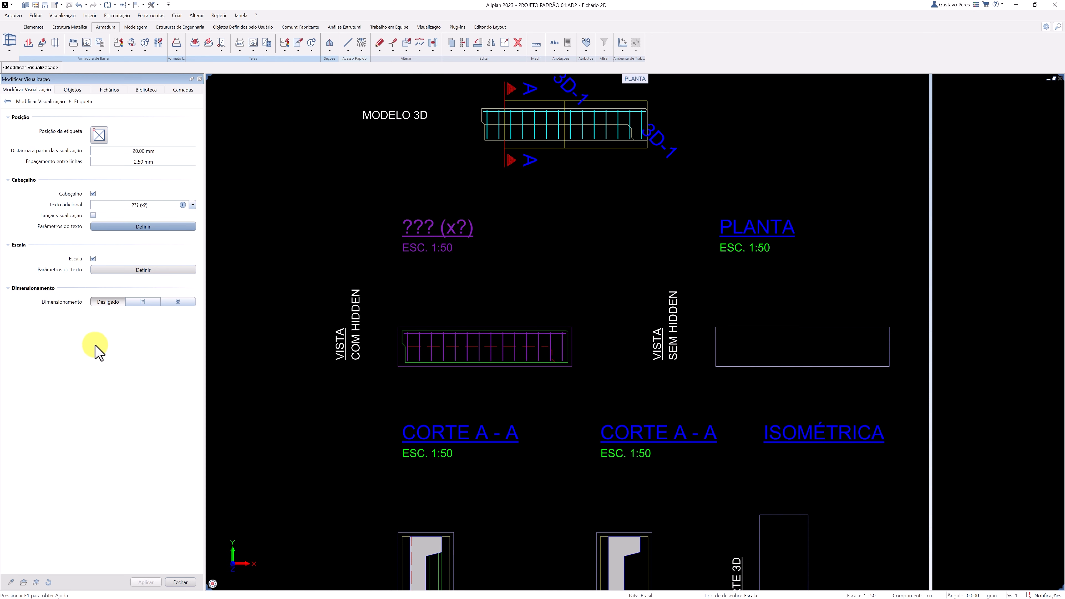
Step: Check the scale text formatting and compare the dimension line and elevation options for the view's dimensioning
{"action": "left_click", "coordinate": [96, 270]}
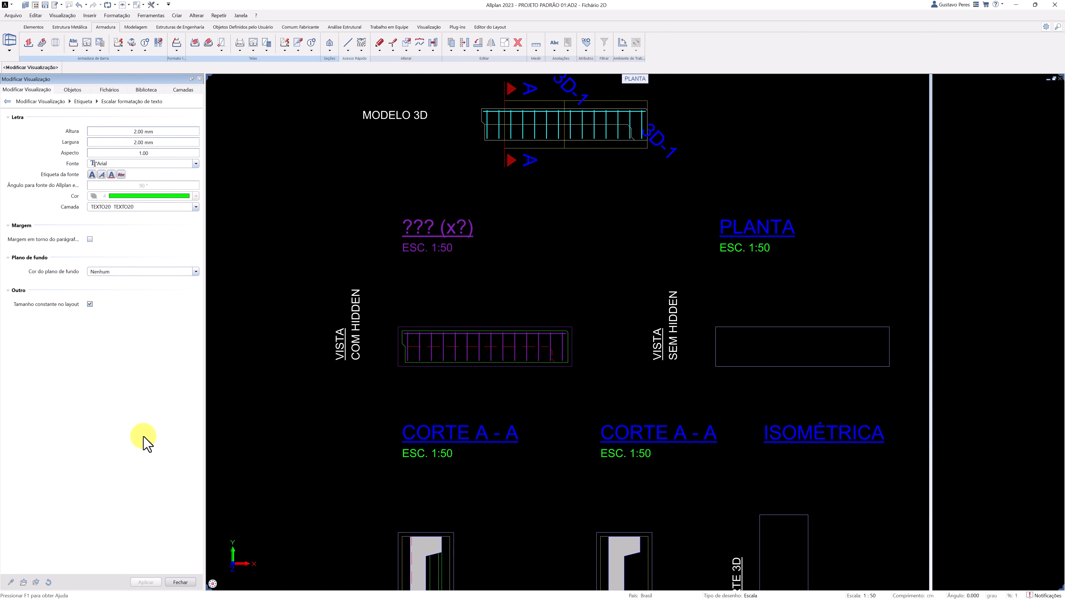
{"action": "left_click", "coordinate": [180, 582]}
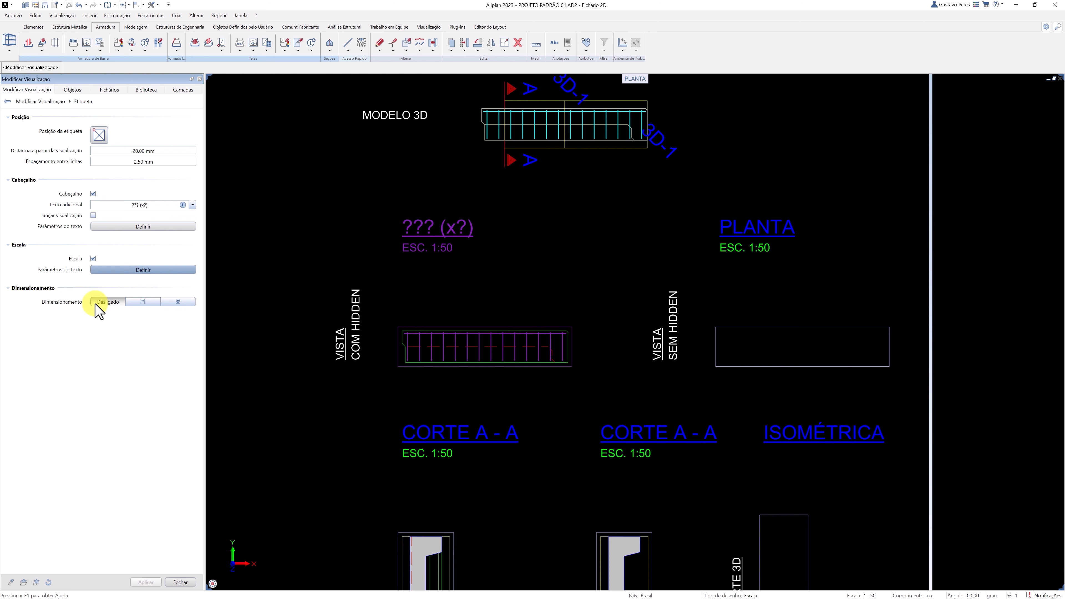
{"action": "left_click", "coordinate": [136, 302]}
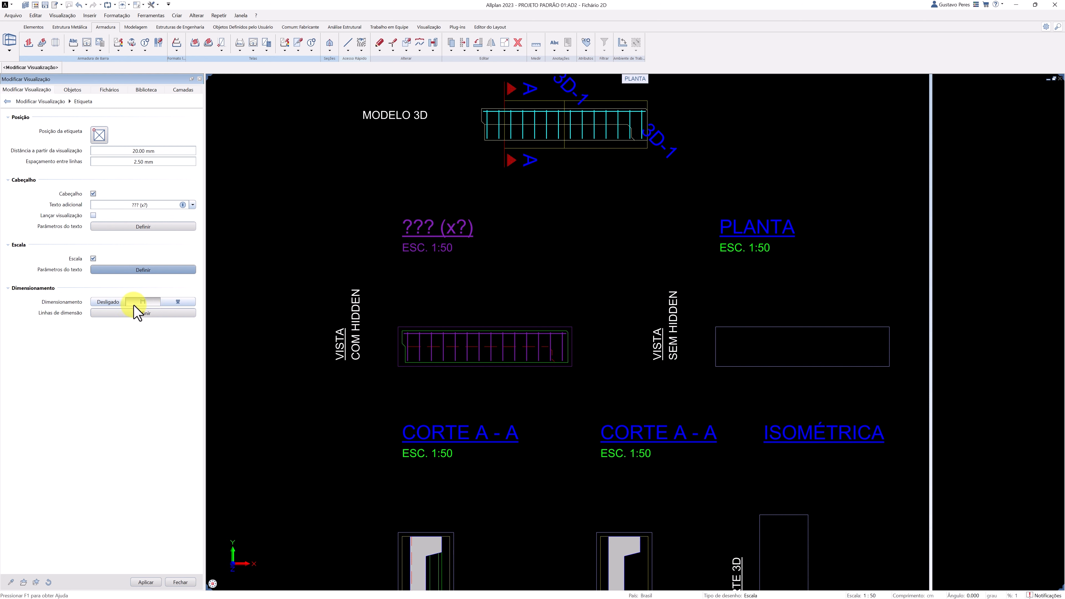
{"action": "left_click", "coordinate": [170, 302]}
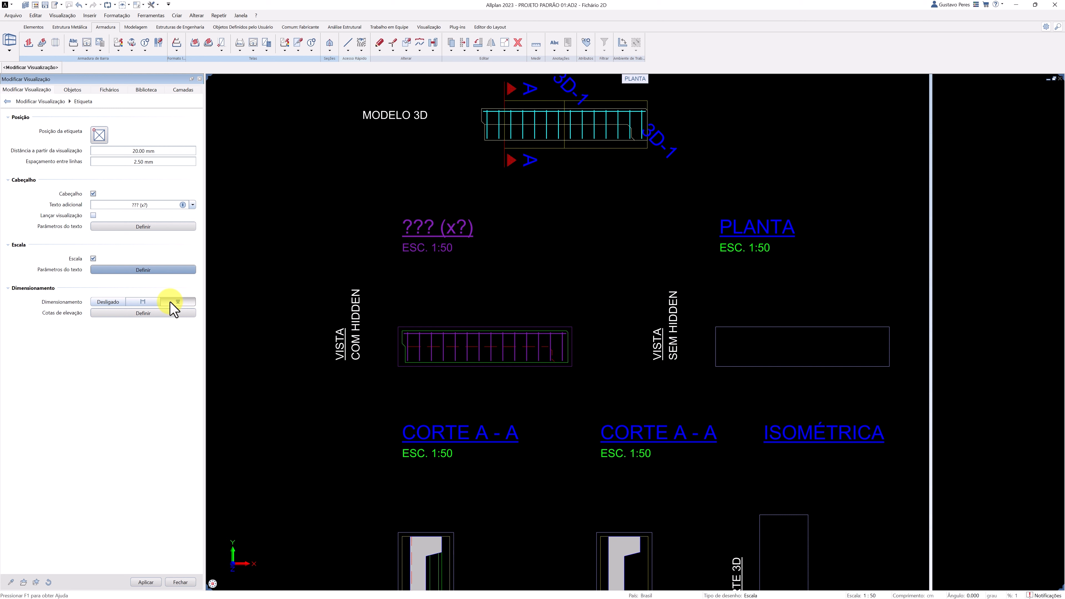
Step: Set the dimensioning to dimension lines and copy their format from an existing dimension in the LINHAS DE DIMENSÃO section
{"action": "left_click", "coordinate": [154, 302]}
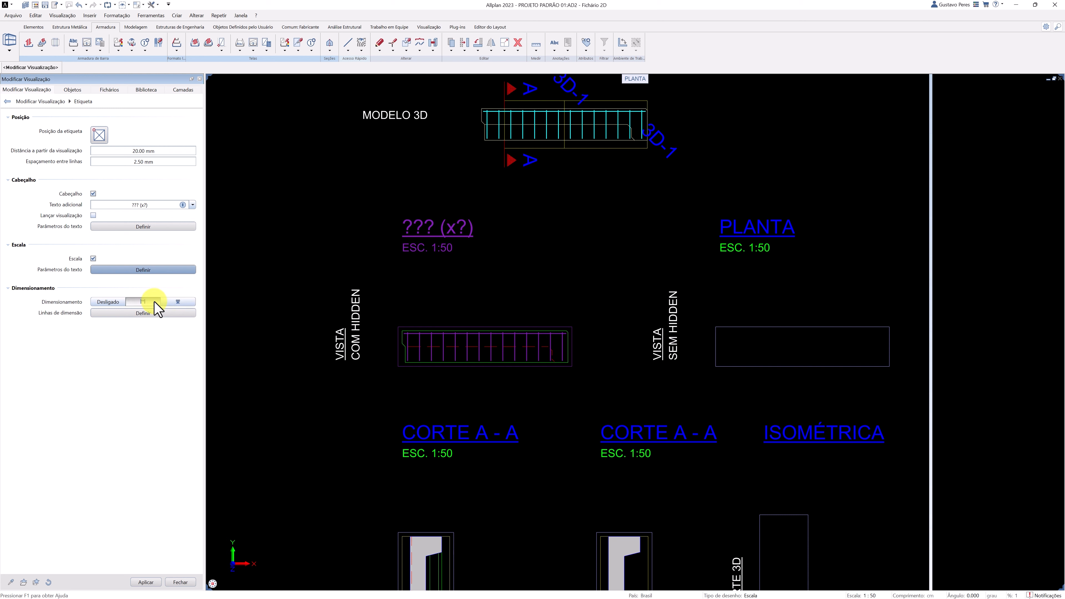
{"action": "left_click", "coordinate": [161, 312]}
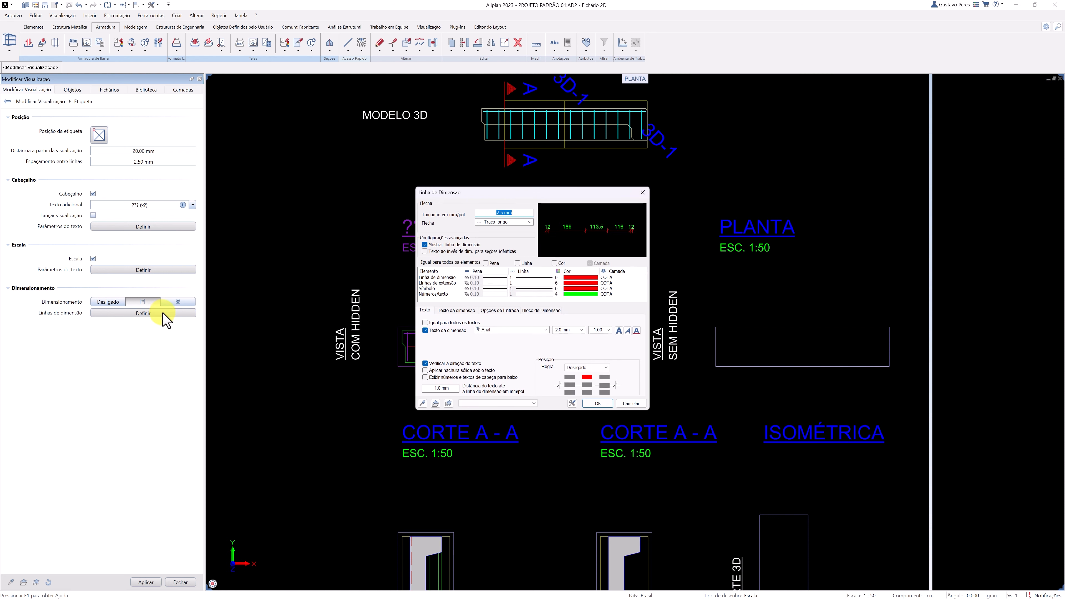
{"action": "left_click_drag", "start_coordinate": [425, 195], "coordinate": [236, 102]}
{"action": "scroll", "coordinate": [528, 409], "scroll_direction": "down", "scroll_amount": 10}
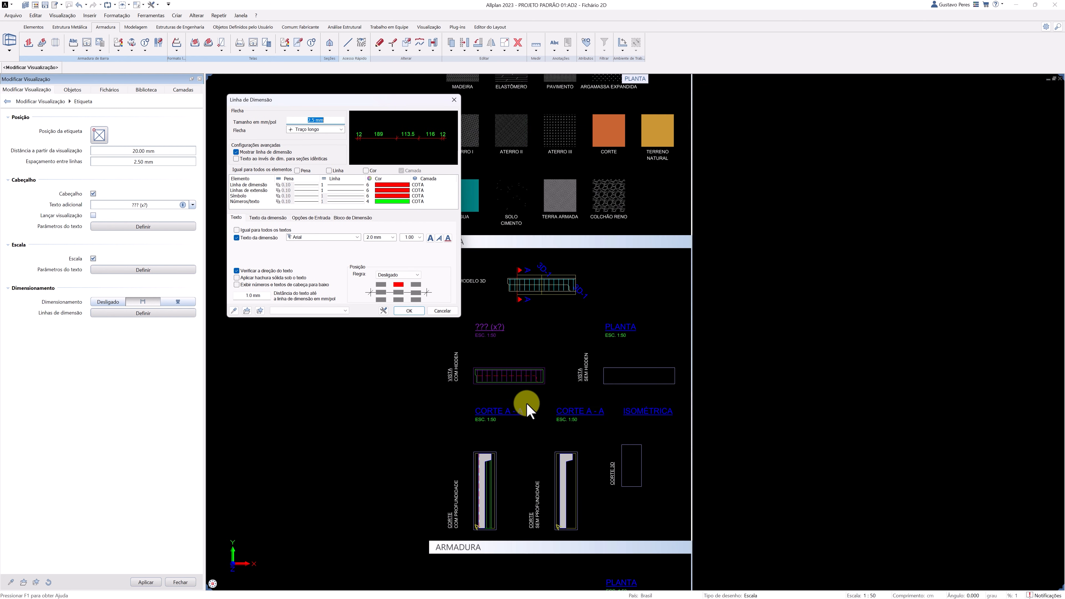
{"action": "scroll", "coordinate": [553, 139], "scroll_direction": "up", "scroll_amount": 3}
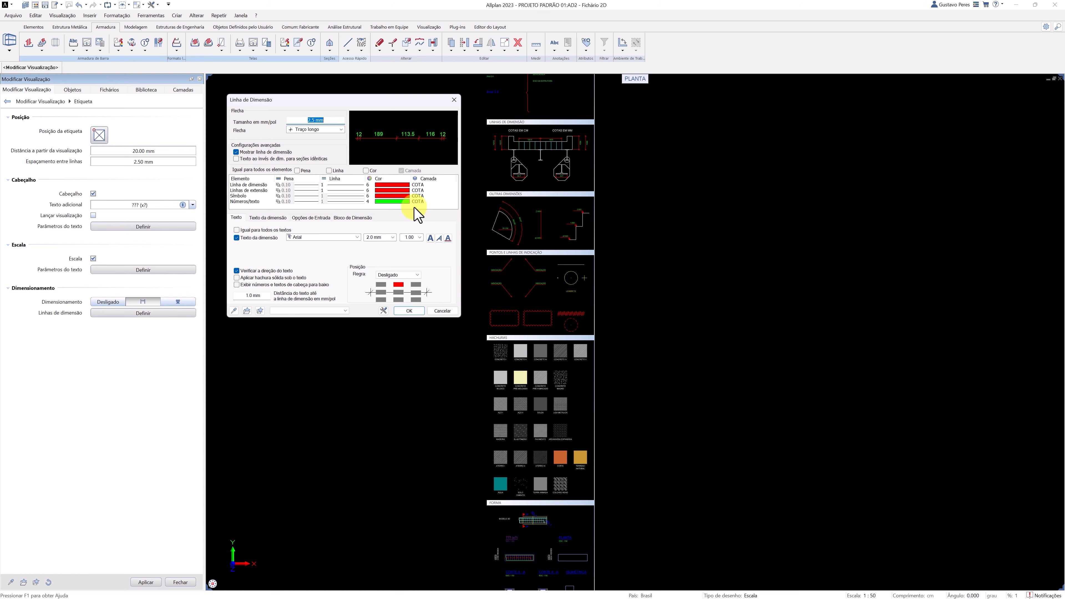
{"action": "left_click", "coordinate": [234, 311]}
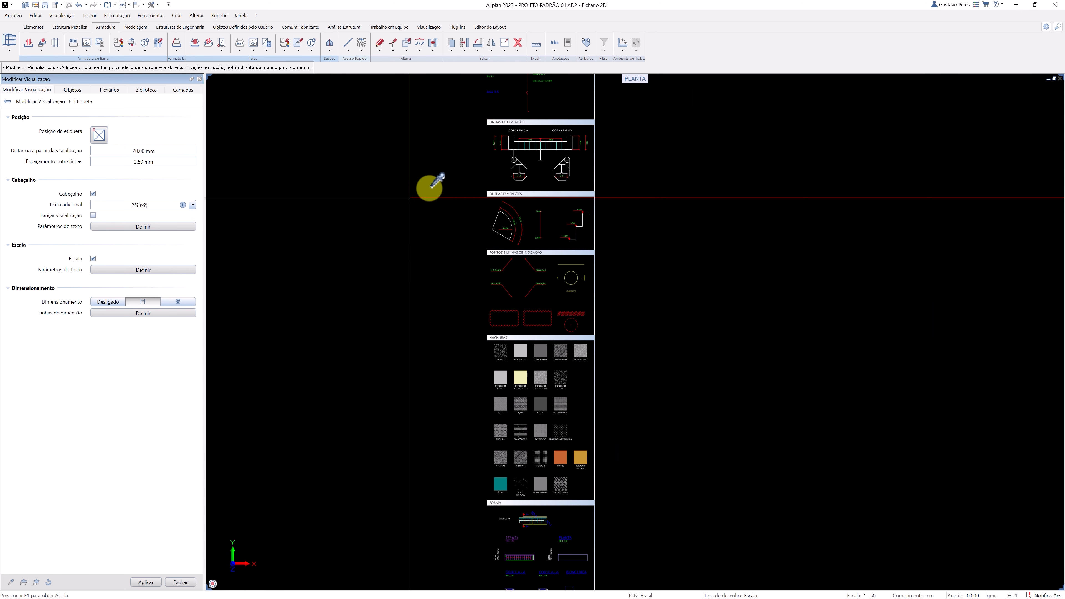
{"action": "left_click", "coordinate": [501, 142]}
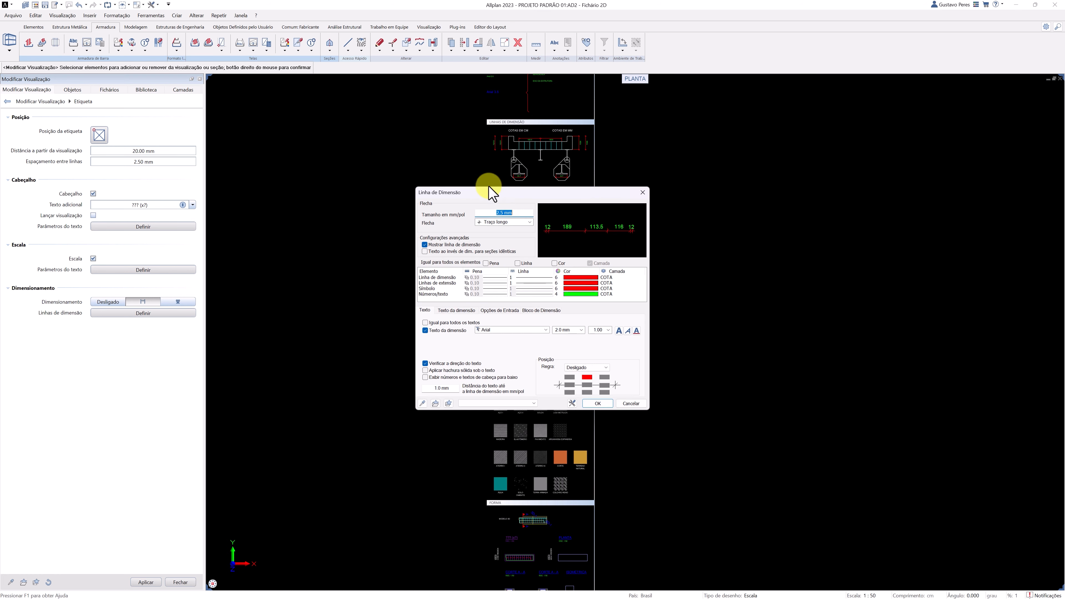
Step: Enable dimension blocks for architectural and 3D elements, openings, columns, precast elements, reference lines and inserts, and apply them to the view
{"action": "left_click", "coordinate": [533, 310]}
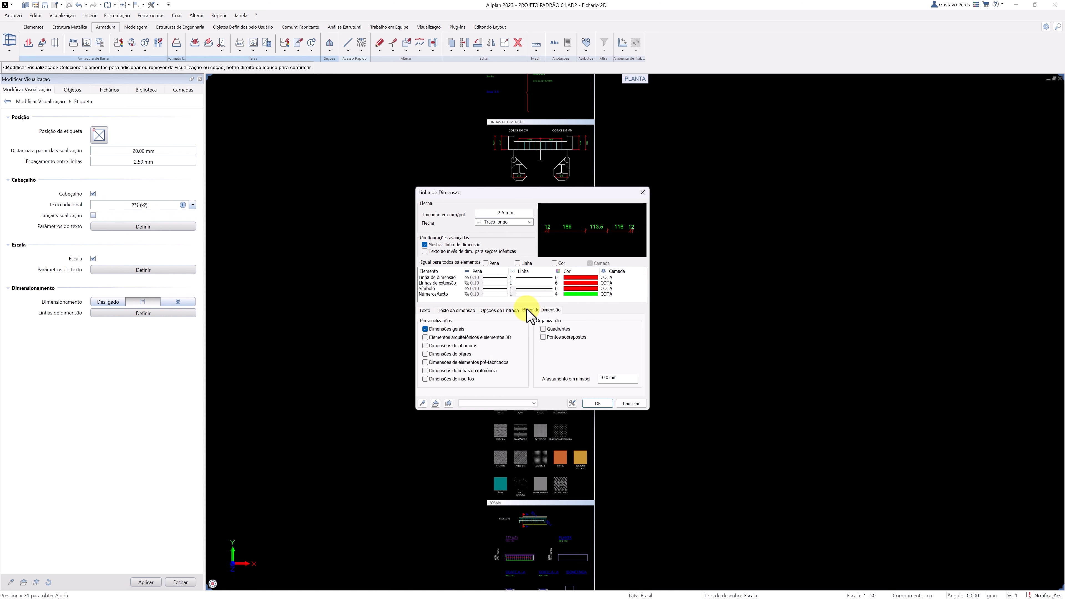
{"action": "left_click", "coordinate": [449, 345]}
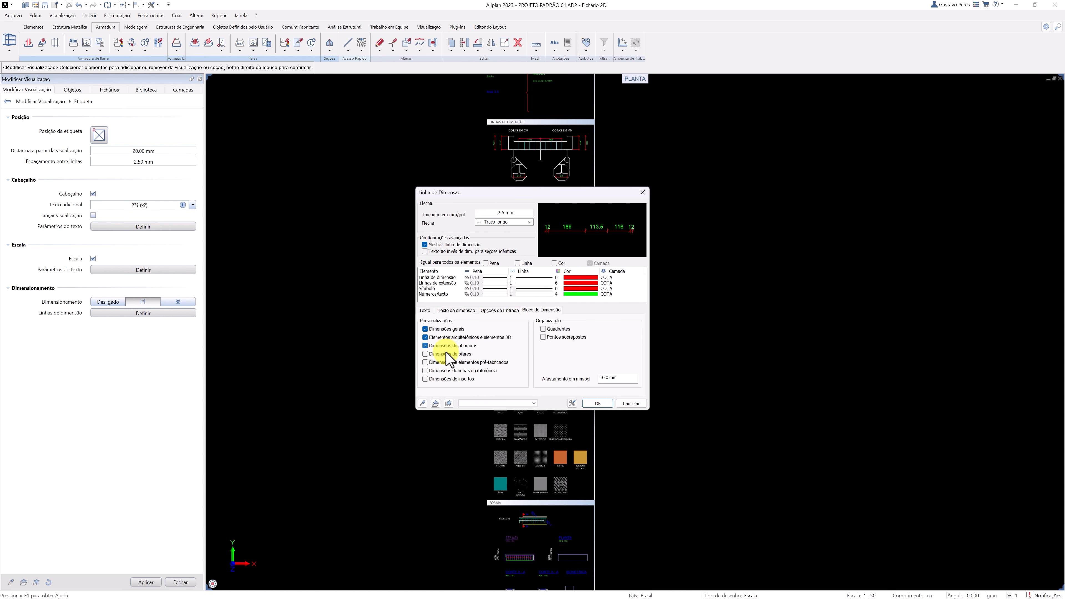
{"action": "left_click", "coordinate": [448, 354]}
{"action": "left_click", "coordinate": [446, 362]}
{"action": "left_click", "coordinate": [445, 371]}
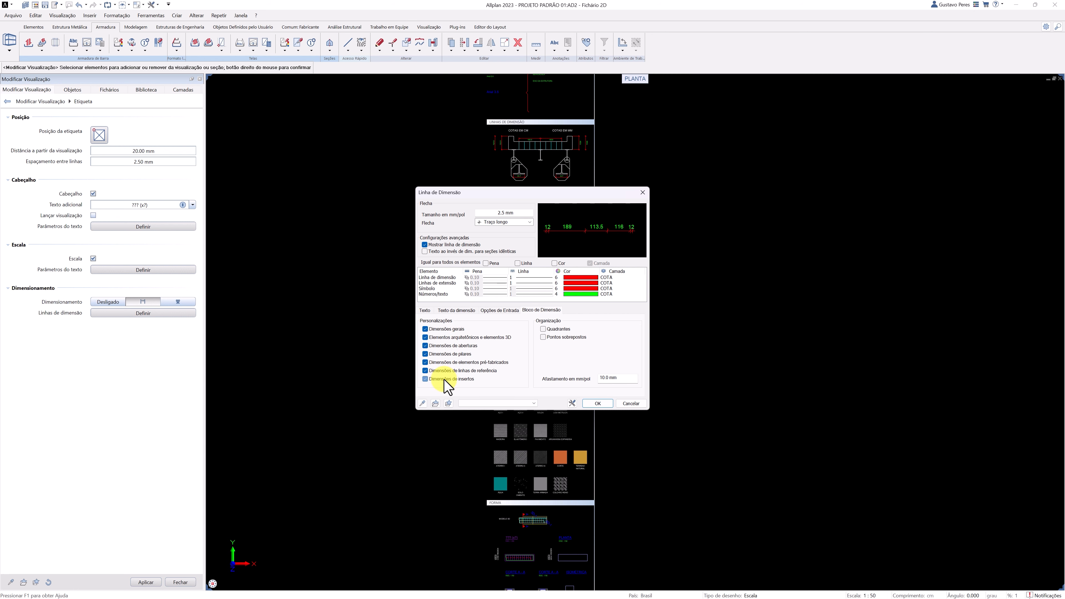
{"action": "left_click", "coordinate": [446, 380]}
{"action": "left_click", "coordinate": [598, 403]}
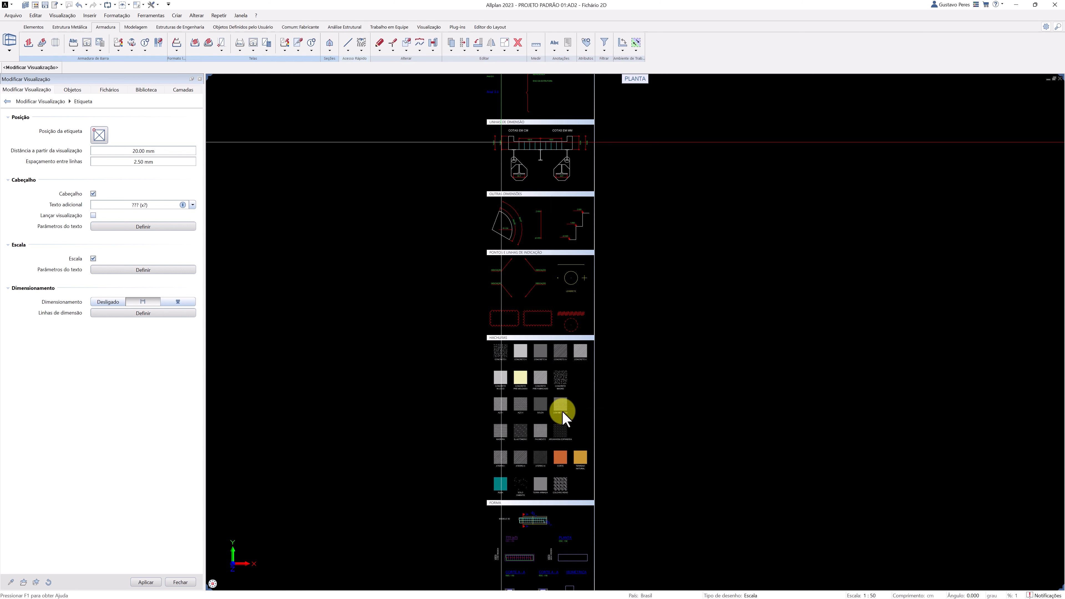
{"action": "middle_click_drag", "start_coordinate": [444, 470], "coordinate": [403, 345]}
{"action": "scroll", "coordinate": [500, 443], "scroll_direction": "up", "scroll_amount": 3}
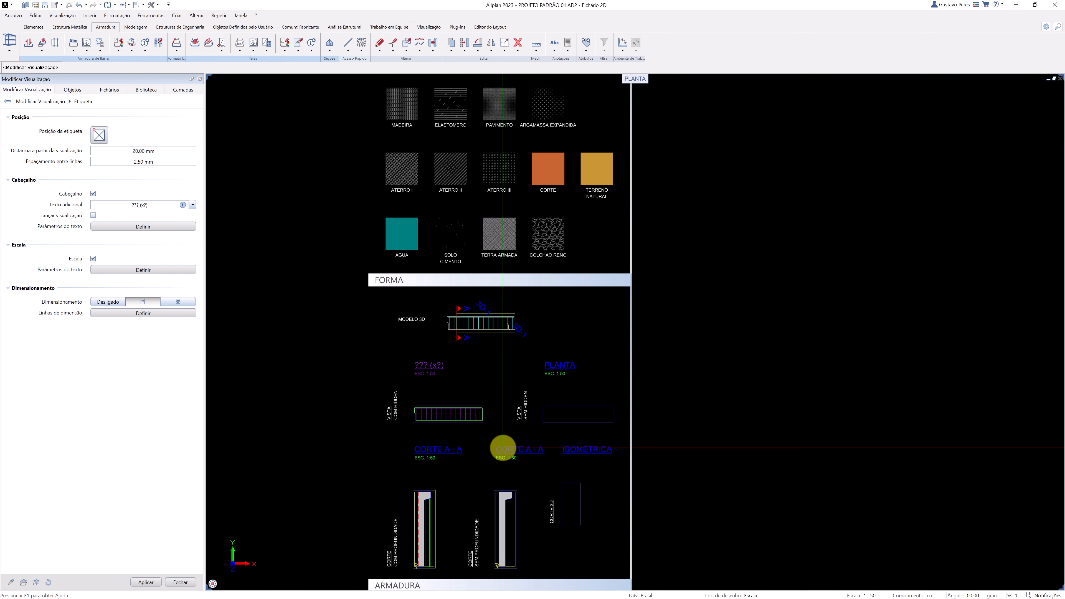
{"action": "left_click", "coordinate": [152, 582]}
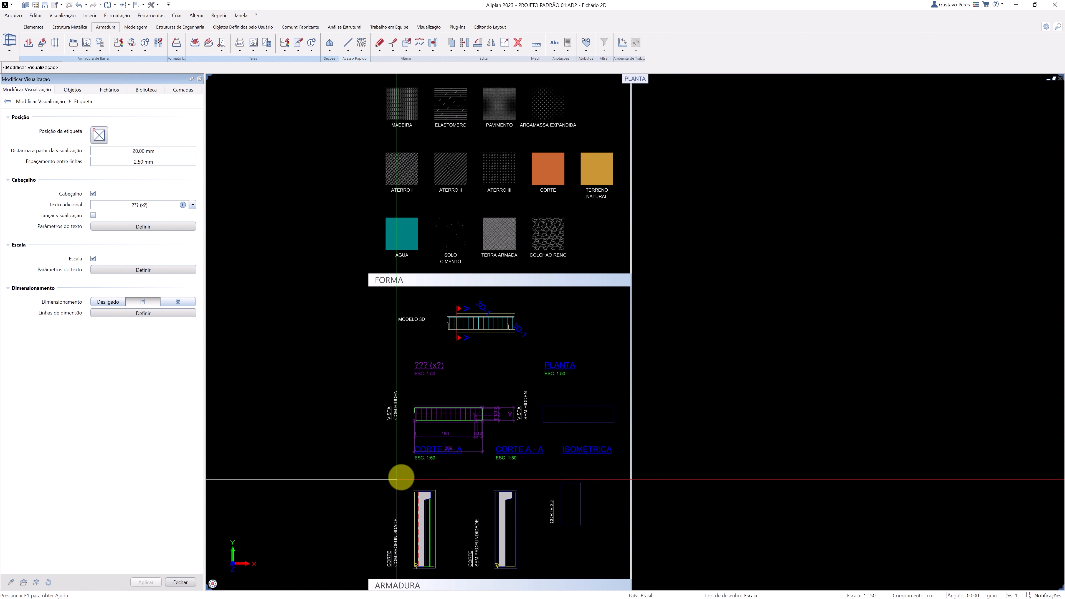
Step: Turn off the view's dimensioning and apply the change
{"action": "scroll", "coordinate": [441, 452], "scroll_direction": "up", "scroll_amount": 2}
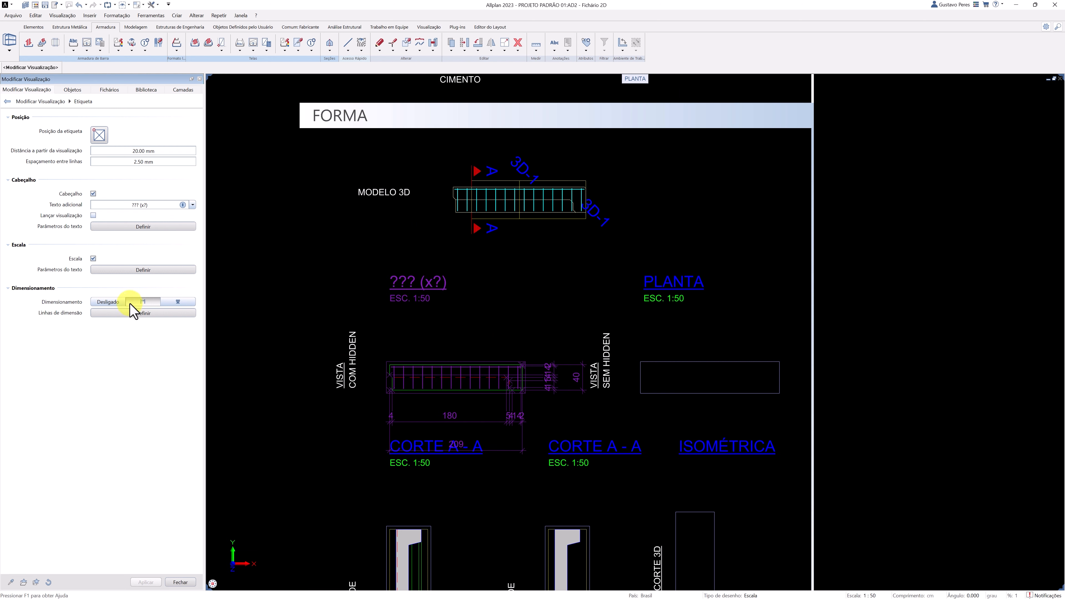
{"action": "left_click", "coordinate": [119, 307]}
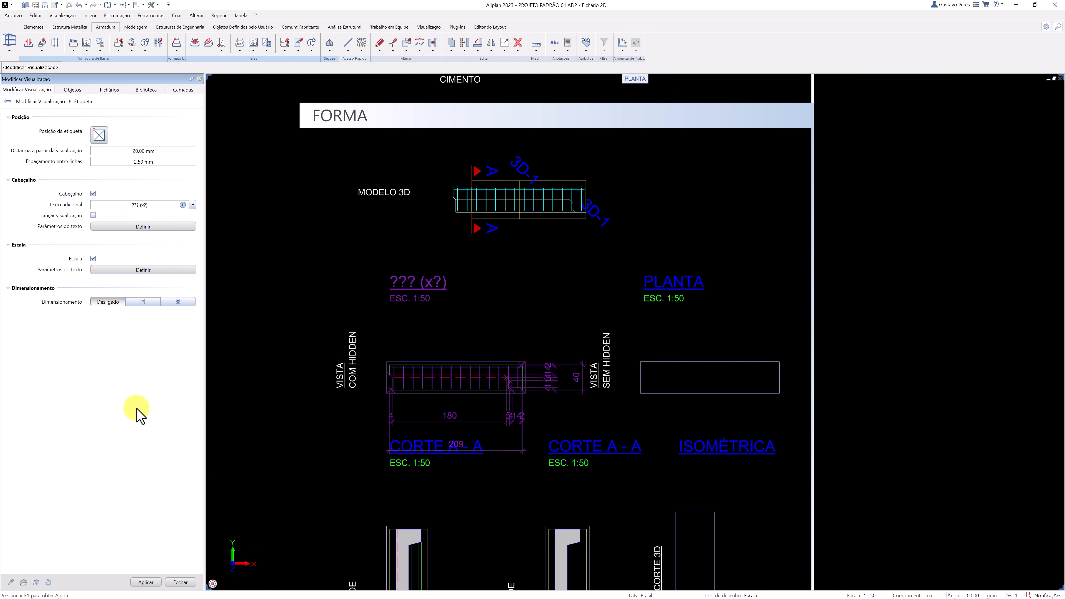
{"action": "left_click", "coordinate": [149, 582]}
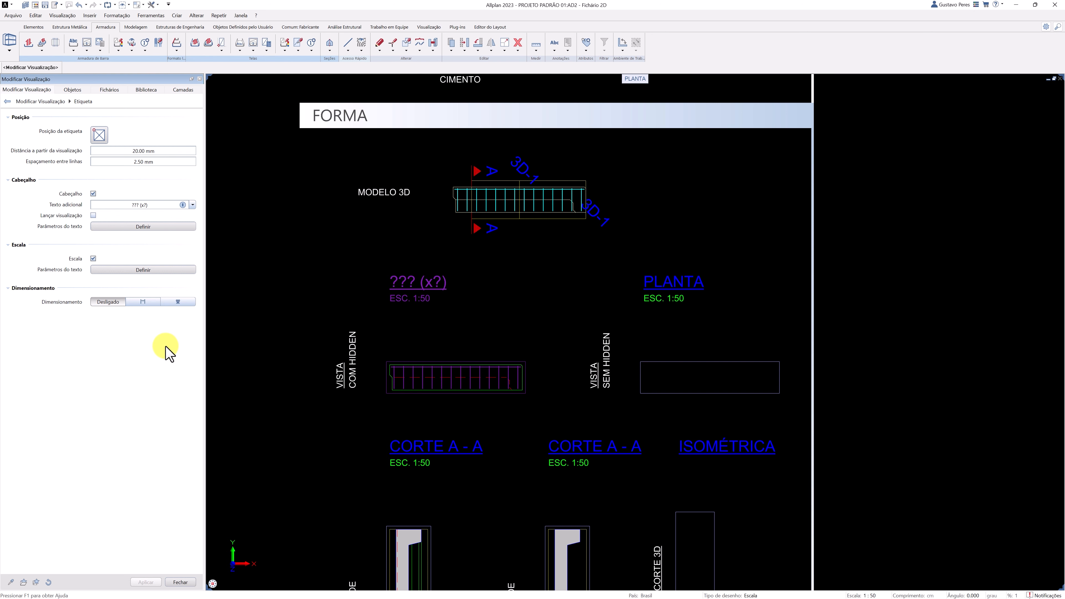
Step: Save the view settings as an office favourite named "VISTA DE FORMA COM HIDDEN"
{"action": "left_click", "coordinate": [181, 582]}
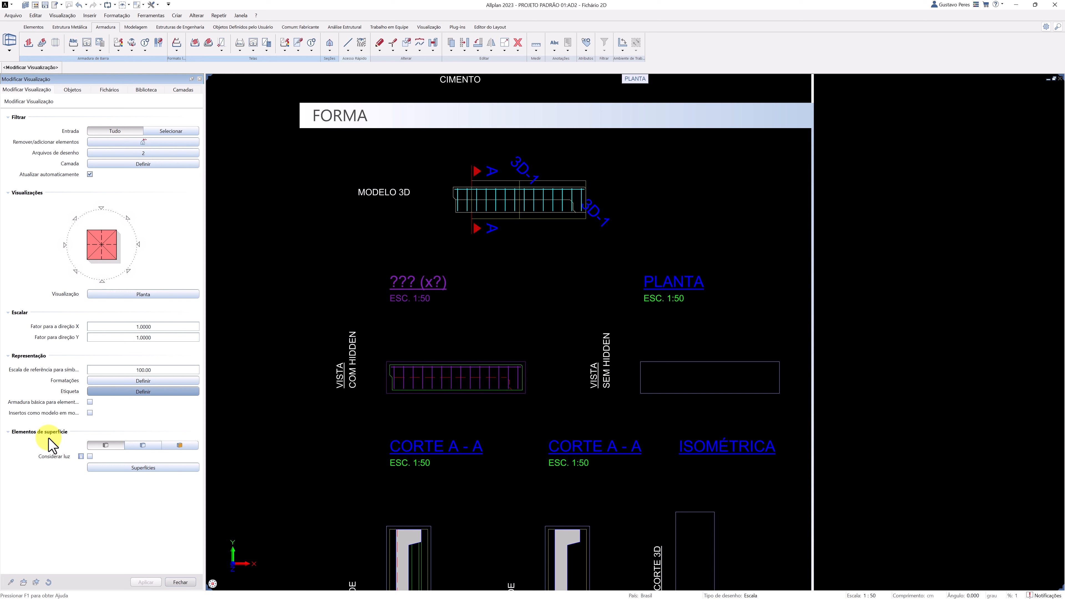
{"action": "left_click", "coordinate": [36, 582]}
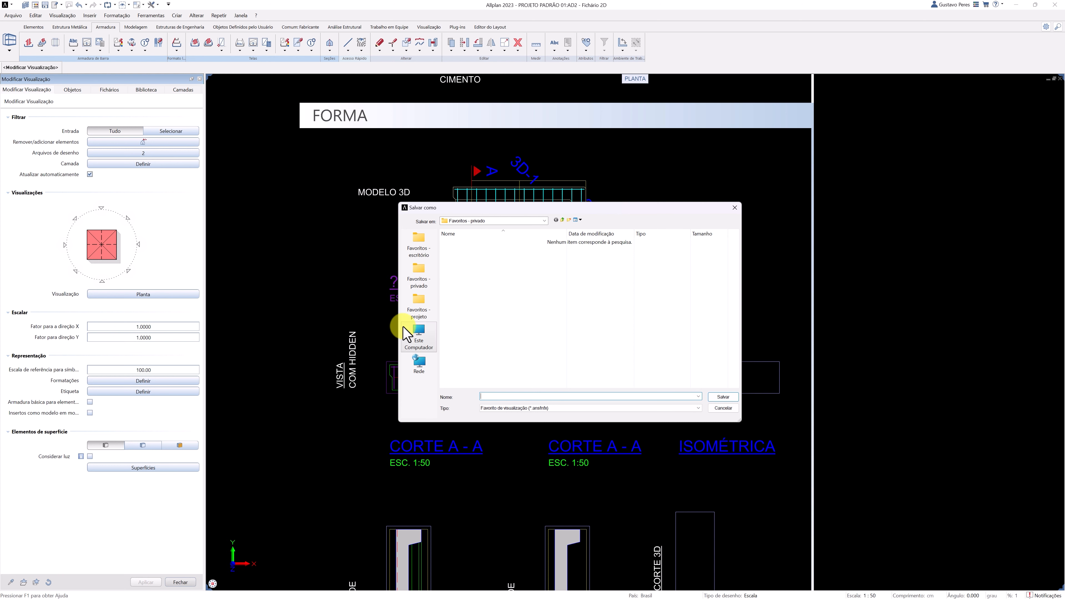
{"action": "left_click", "coordinate": [417, 253]}
{"action": "left_click", "coordinate": [489, 396]}
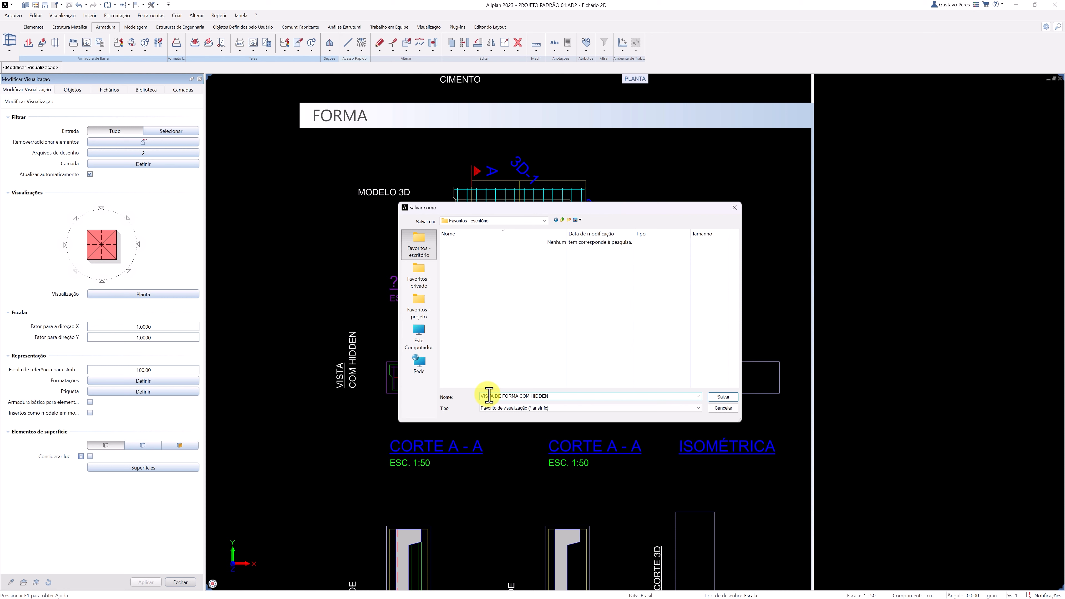
{"action": "left_click", "coordinate": [718, 396]}
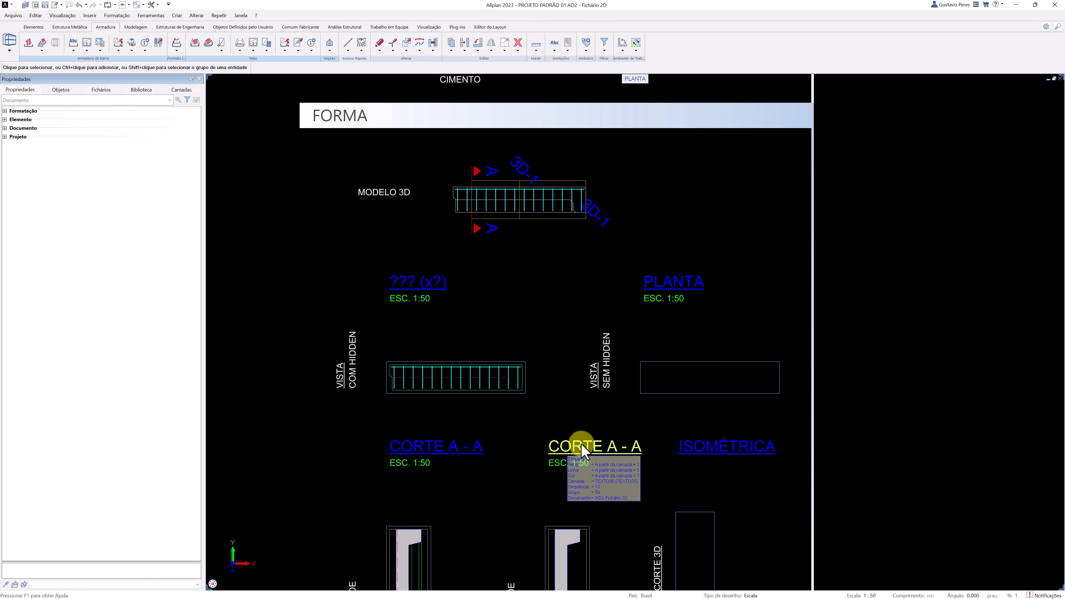
Step: Open the "sem hidden" plan view for modification and load the office favourite "VISTA DE FORMA COM HIDDEN"
{"action": "left_click", "coordinate": [648, 397]}
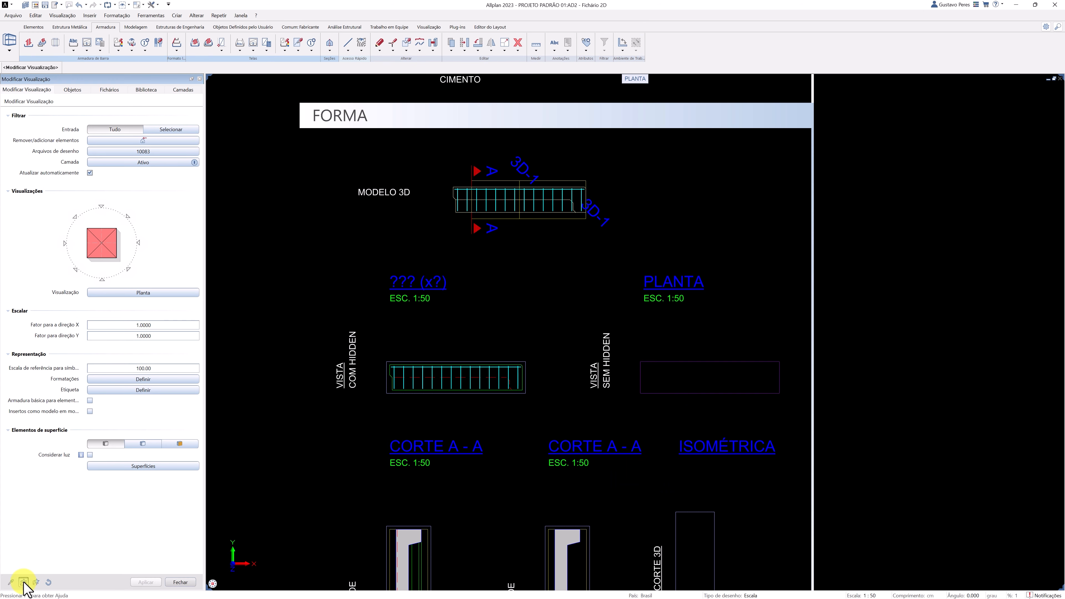
{"action": "left_click", "coordinate": [23, 582]}
{"action": "left_click", "coordinate": [508, 243]}
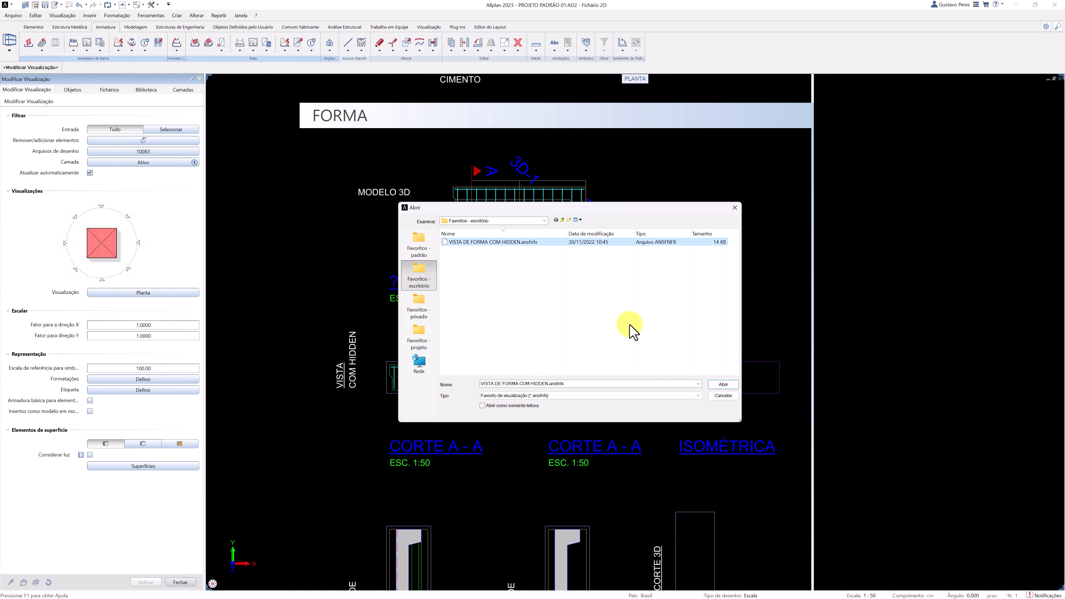
{"action": "left_click", "coordinate": [723, 384]}
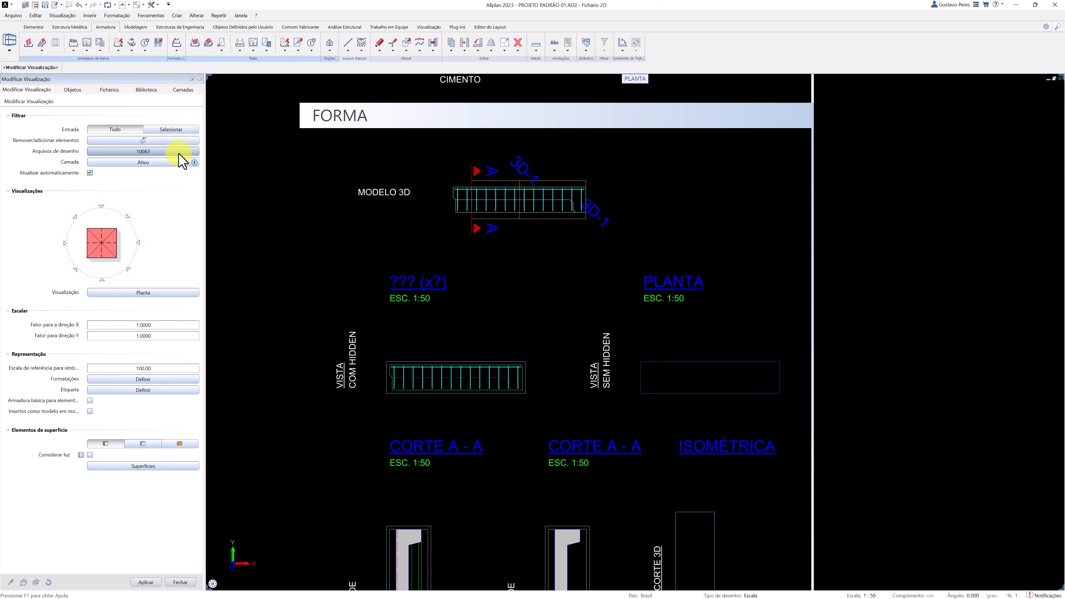
Step: Set drawing file 2, Fichário 2D, as the source of the "sem hidden" view and apply the settings
{"action": "left_click", "coordinate": [179, 152]}
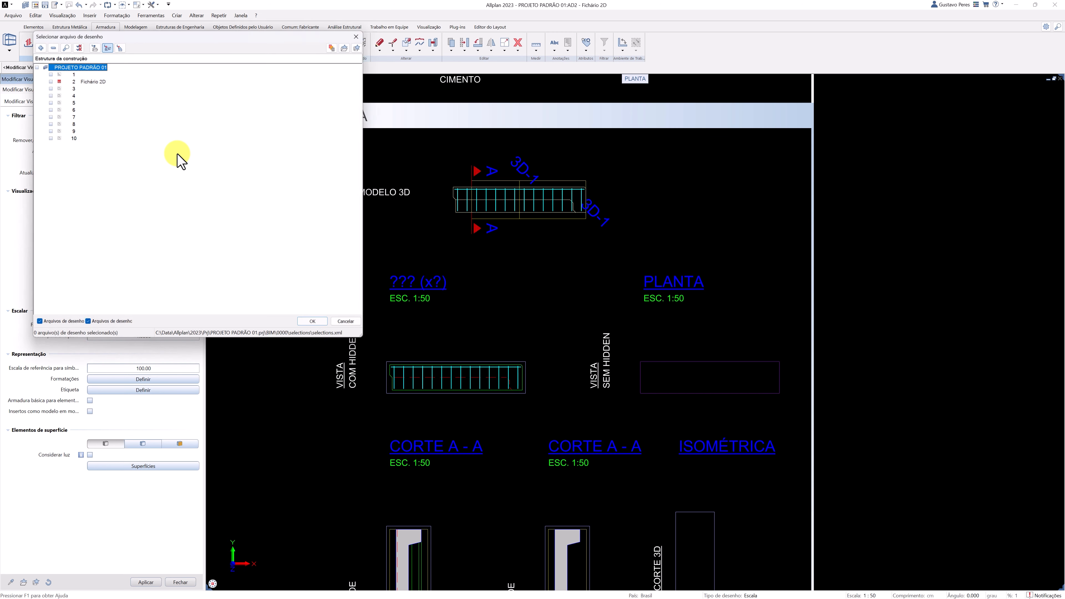
{"action": "left_click", "coordinate": [49, 80]}
{"action": "left_click", "coordinate": [319, 324]}
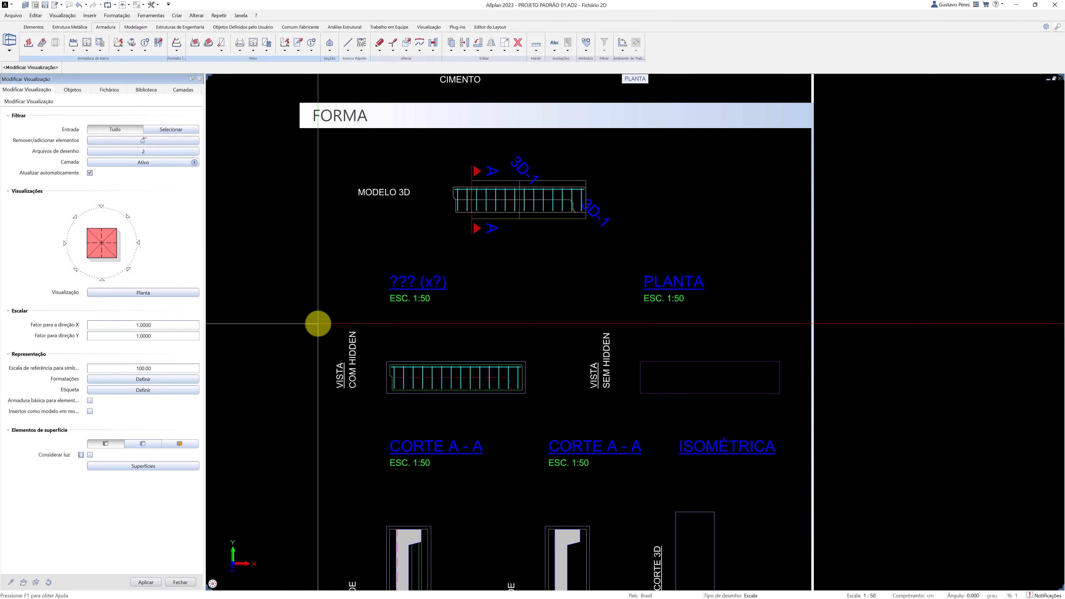
{"action": "left_click", "coordinate": [146, 582]}
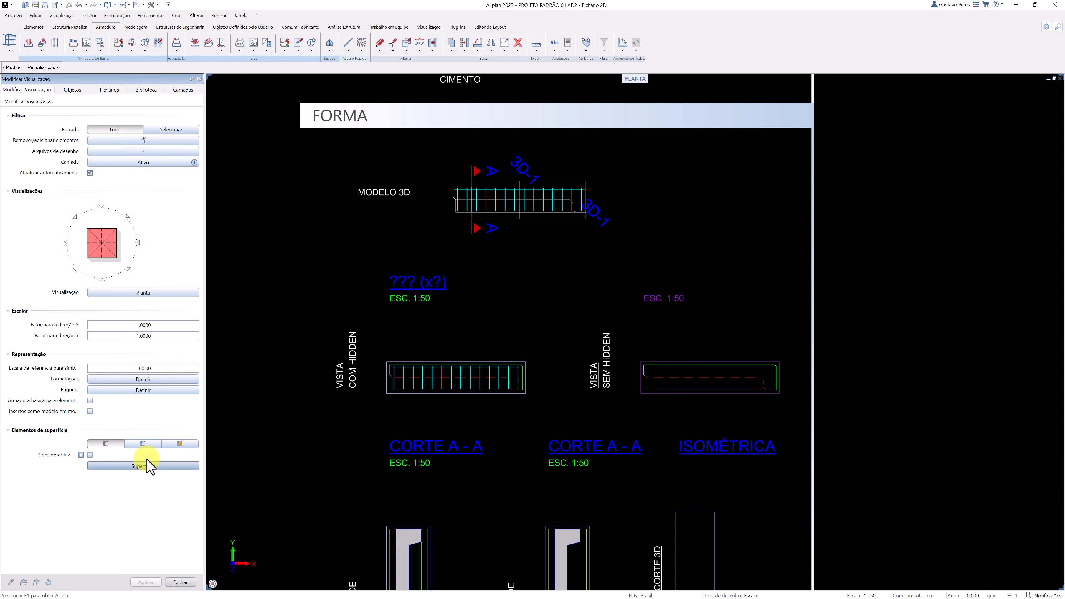
Step: Turn off hidden edges in the "sem hidden" view's formatting and apply the change
{"action": "left_click", "coordinate": [149, 380]}
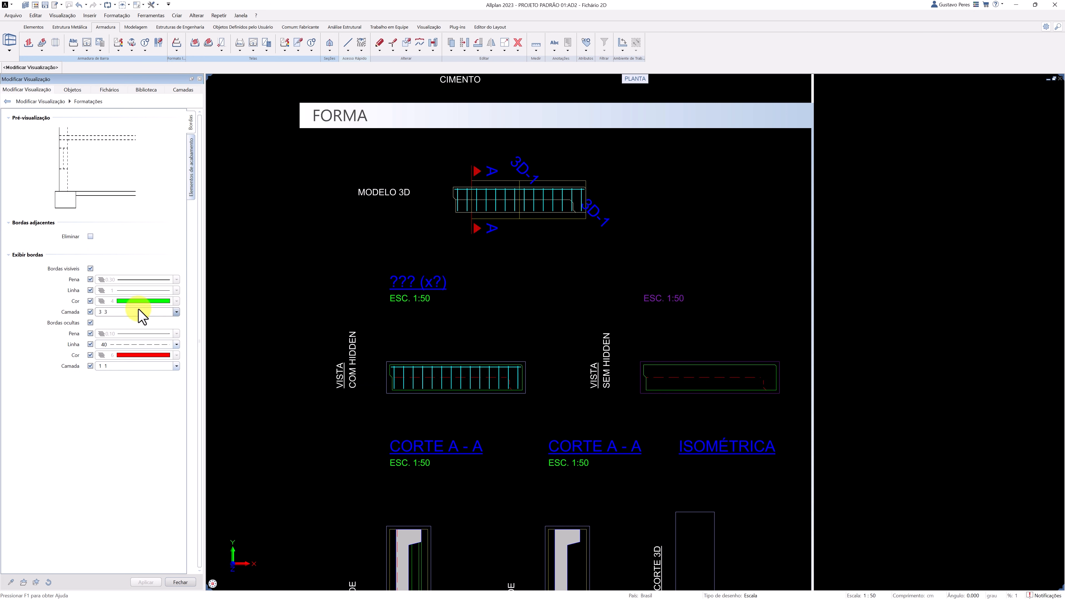
{"action": "left_click", "coordinate": [90, 323]}
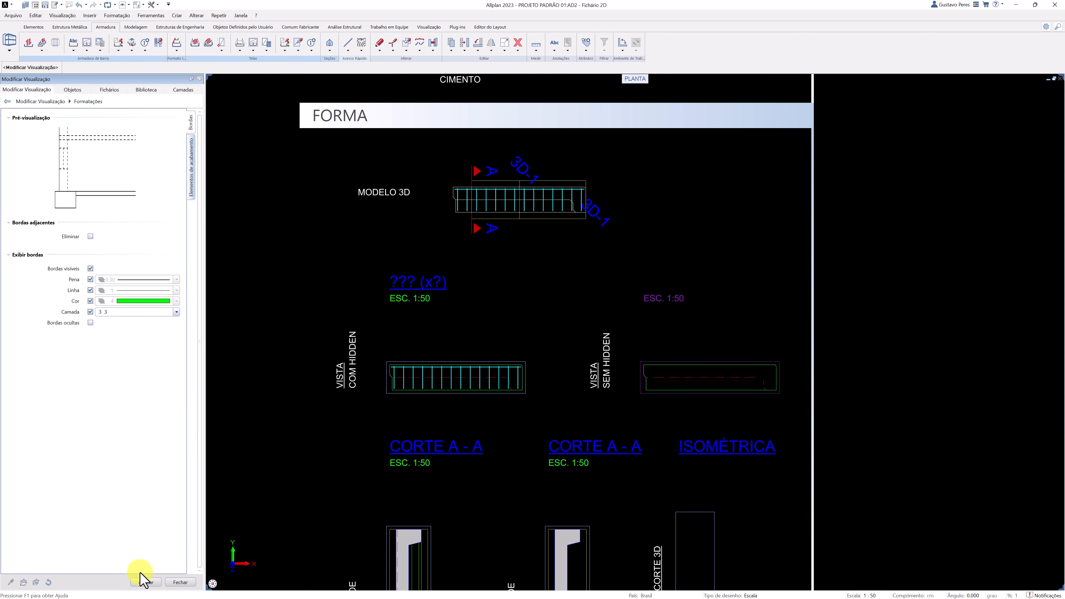
{"action": "left_click", "coordinate": [178, 583]}
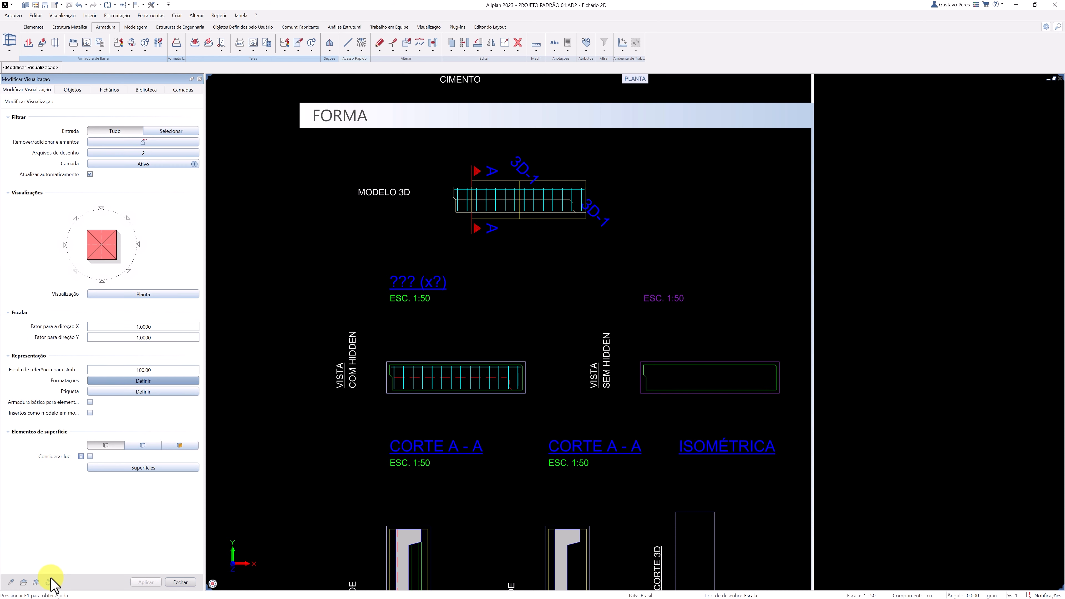
Step: Save the view settings as an office favourite named "VISTA DE FORMA SEM HIDDEN"
{"action": "left_click", "coordinate": [37, 582]}
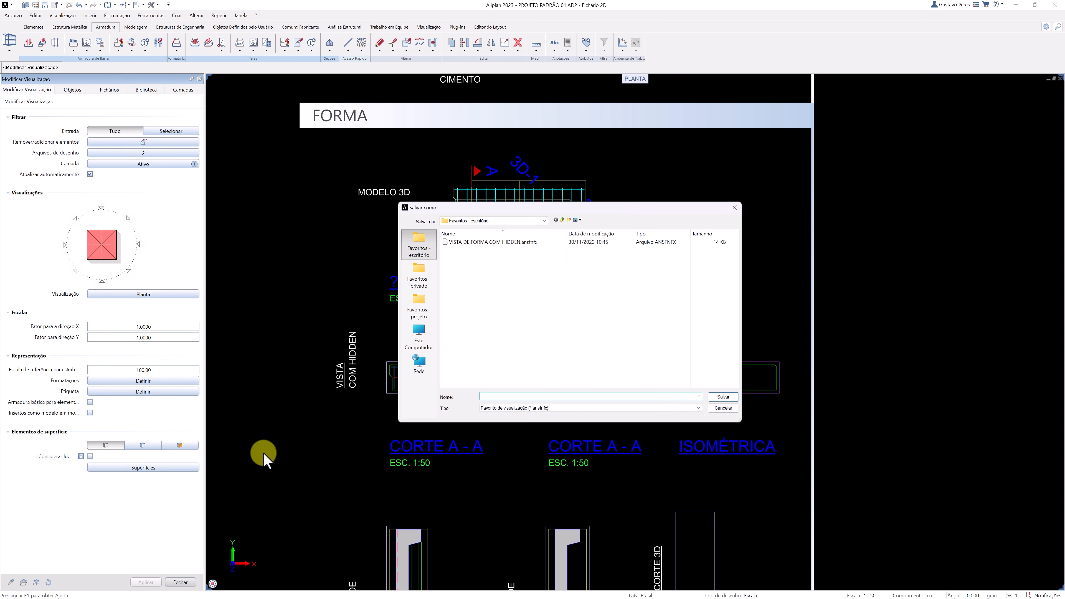
{"action": "left_click", "coordinate": [476, 243]}
{"action": "left_click", "coordinate": [528, 396]}
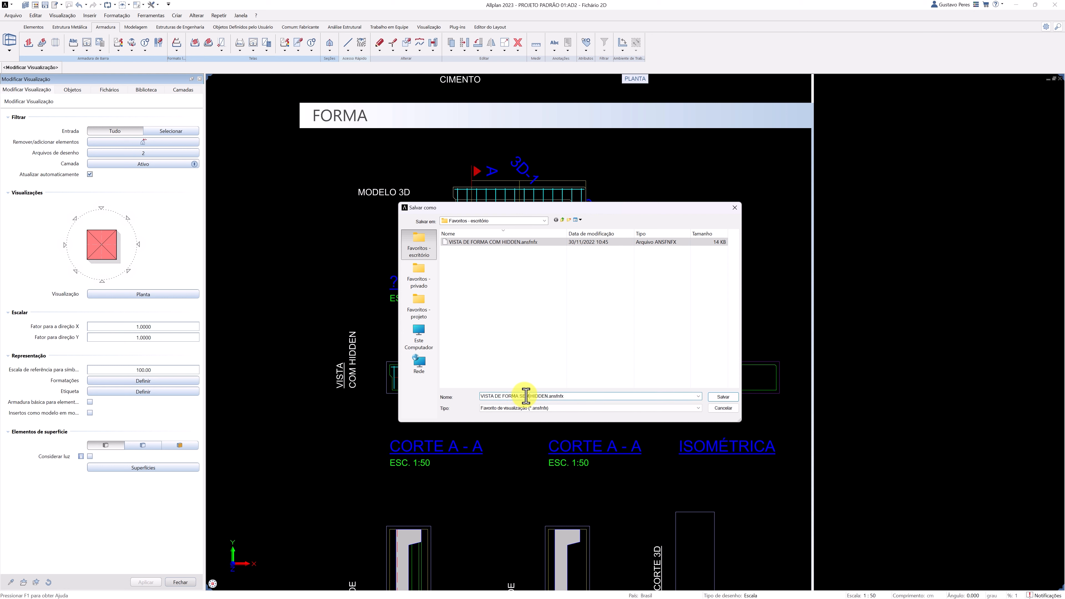
{"action": "left_click", "coordinate": [707, 398]}
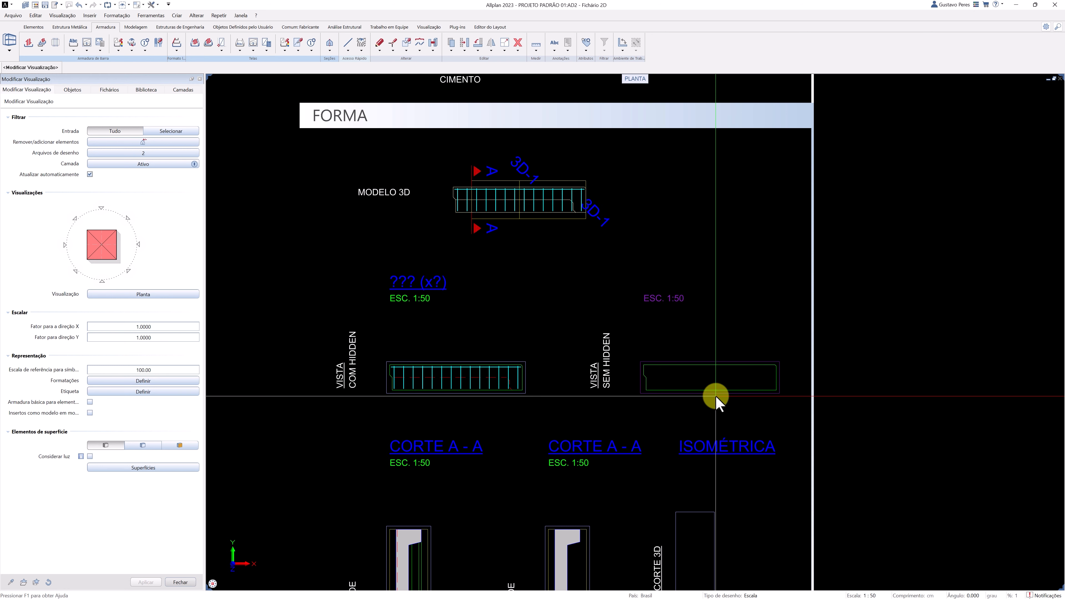
Step: Modify the "sem hidden" plan view in the ARMADURA section to use drawing file 2, Fichário 2D, as its source and apply the change
{"action": "key", "text": "Escape"}
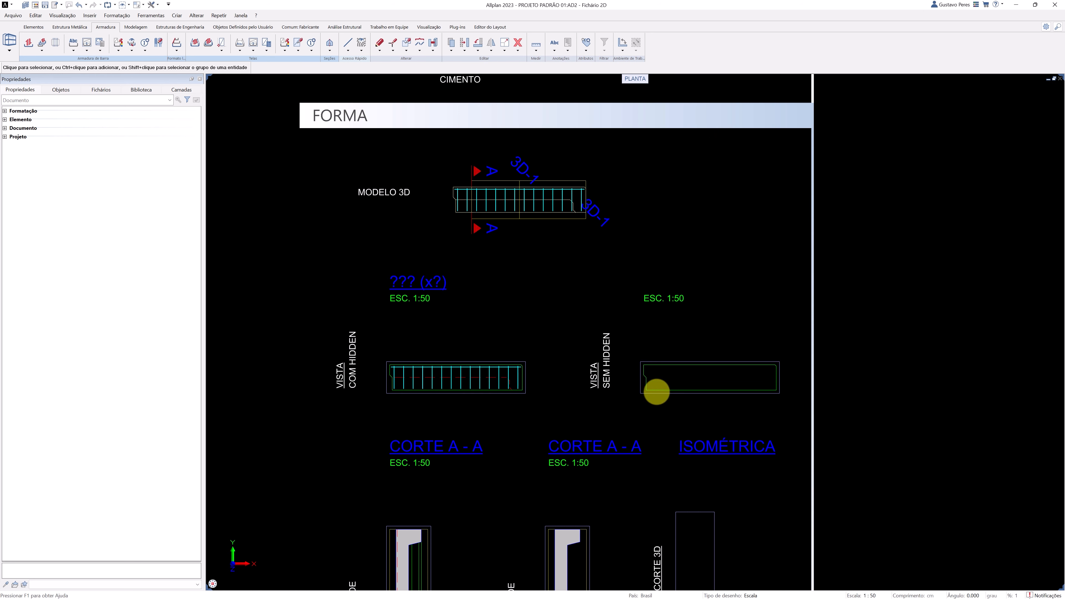
{"action": "scroll", "coordinate": [656, 392], "scroll_direction": "down", "scroll_amount": 3}
{"action": "middle_click_drag", "start_coordinate": [642, 467], "coordinate": [594, 334]}
{"action": "scroll", "coordinate": [630, 456], "scroll_direction": "up", "scroll_amount": 3}
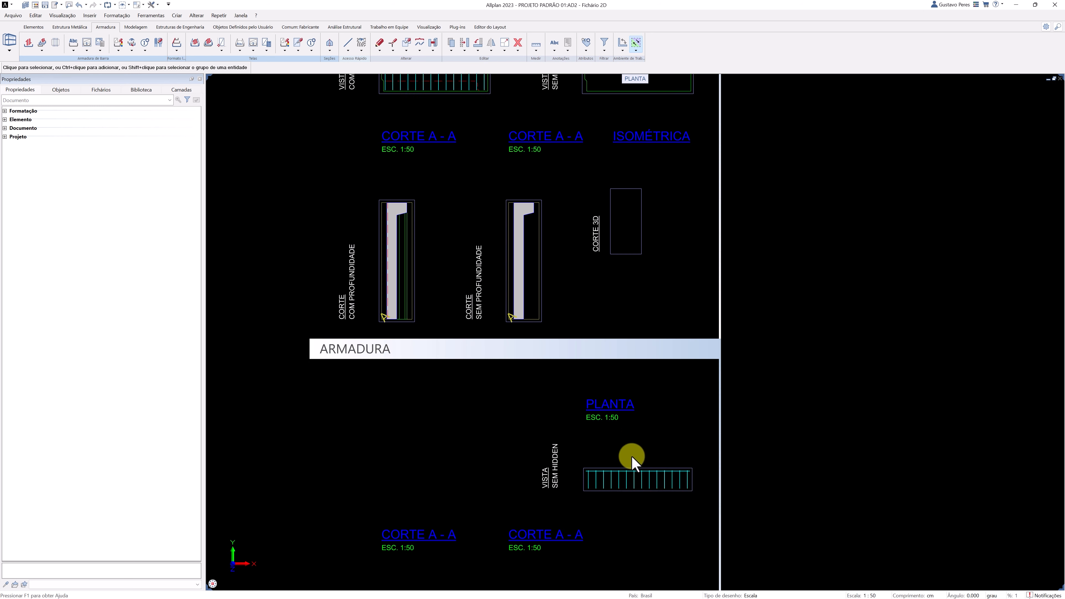
{"action": "double_click", "coordinate": [629, 490]}
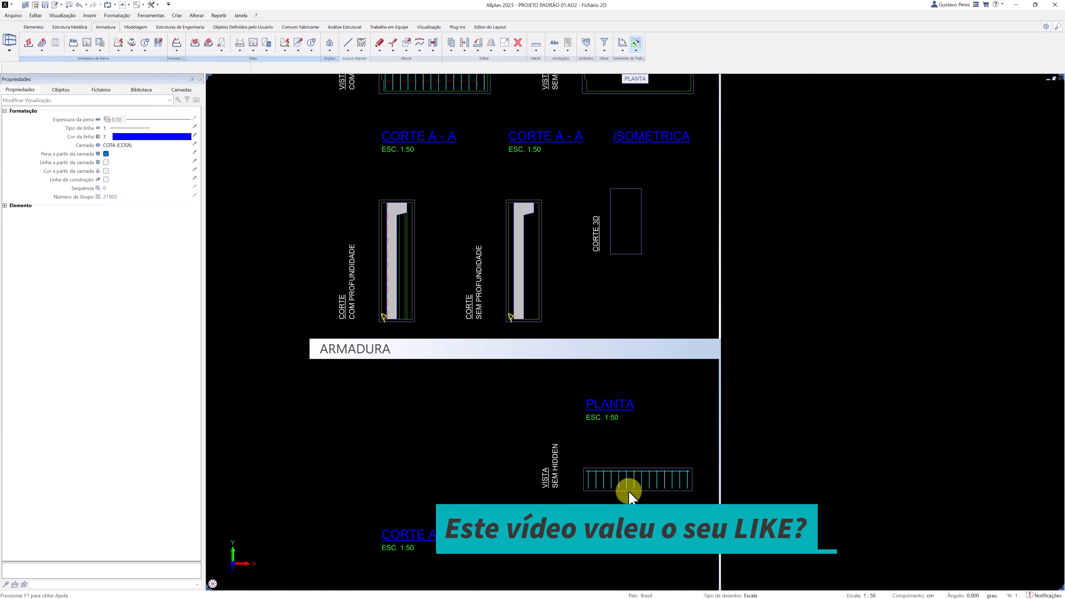
{"action": "left_click", "coordinate": [116, 151]}
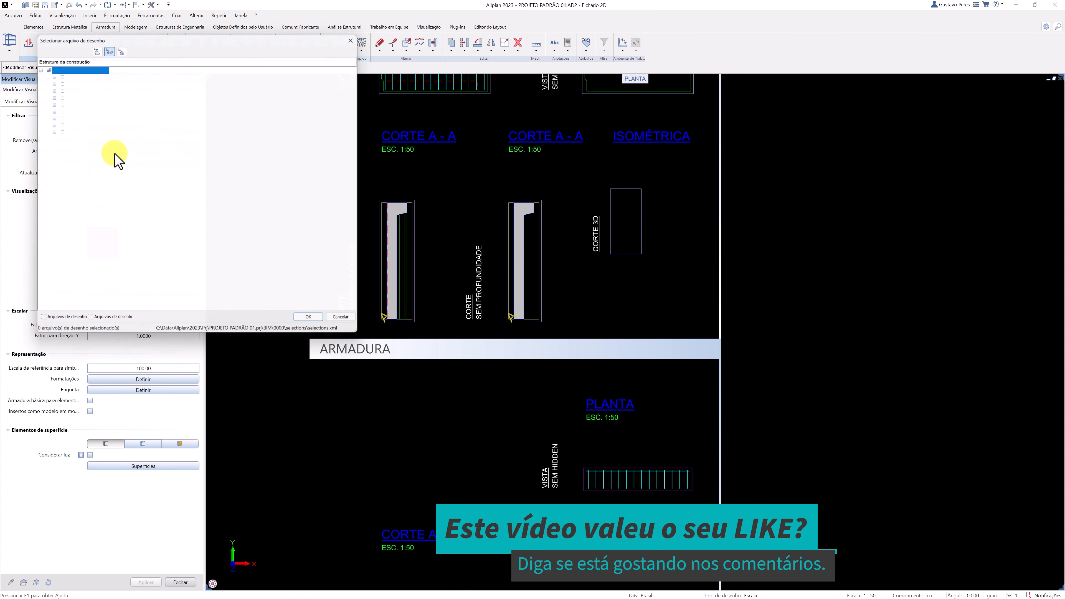
{"action": "left_click", "coordinate": [48, 80]}
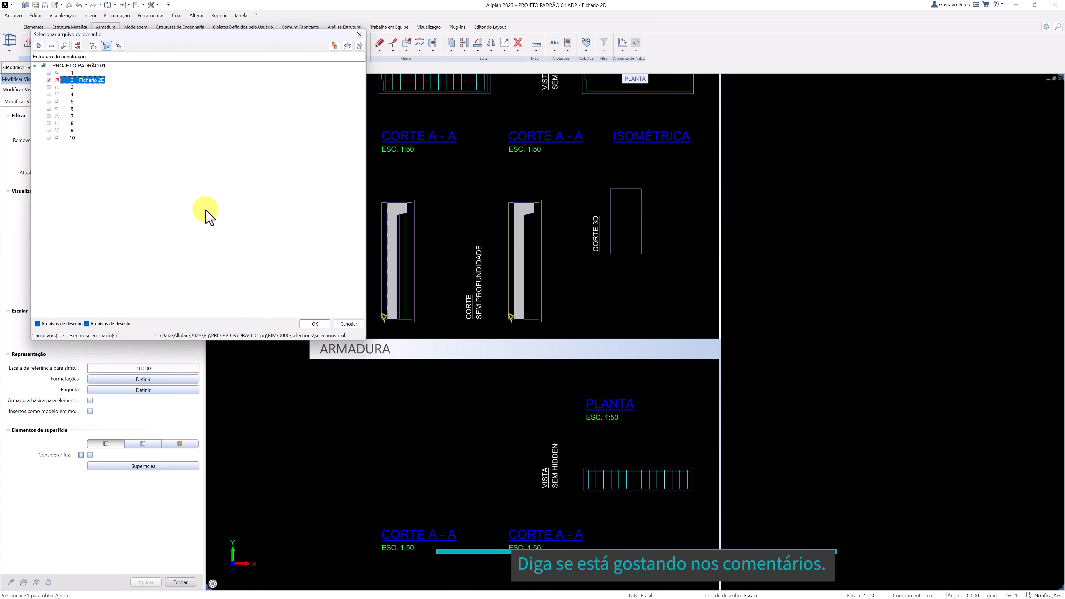
{"action": "left_click", "coordinate": [324, 326]}
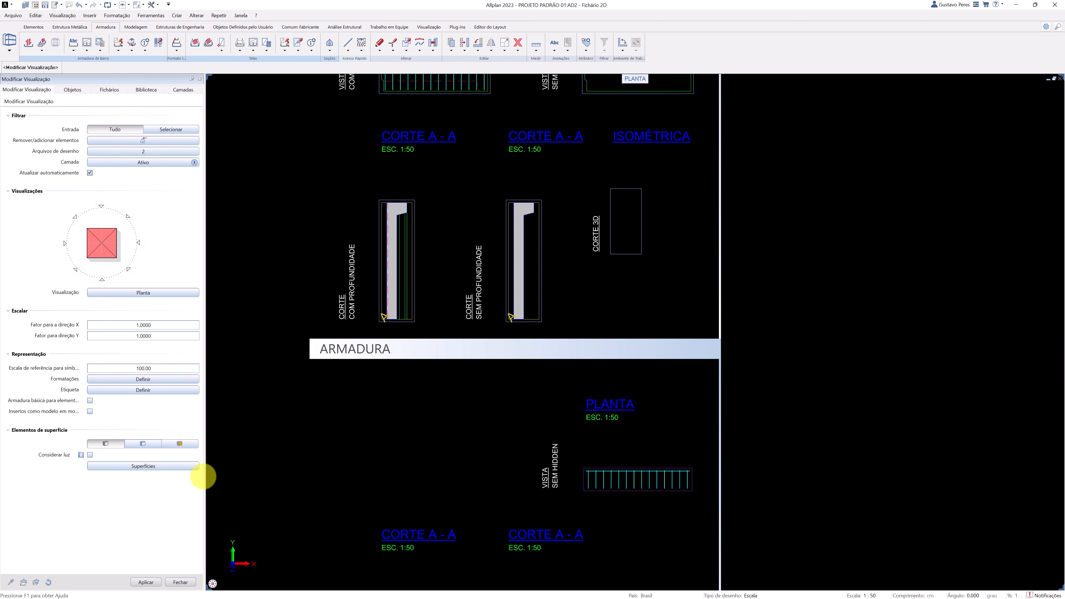
{"action": "left_click", "coordinate": [153, 581]}
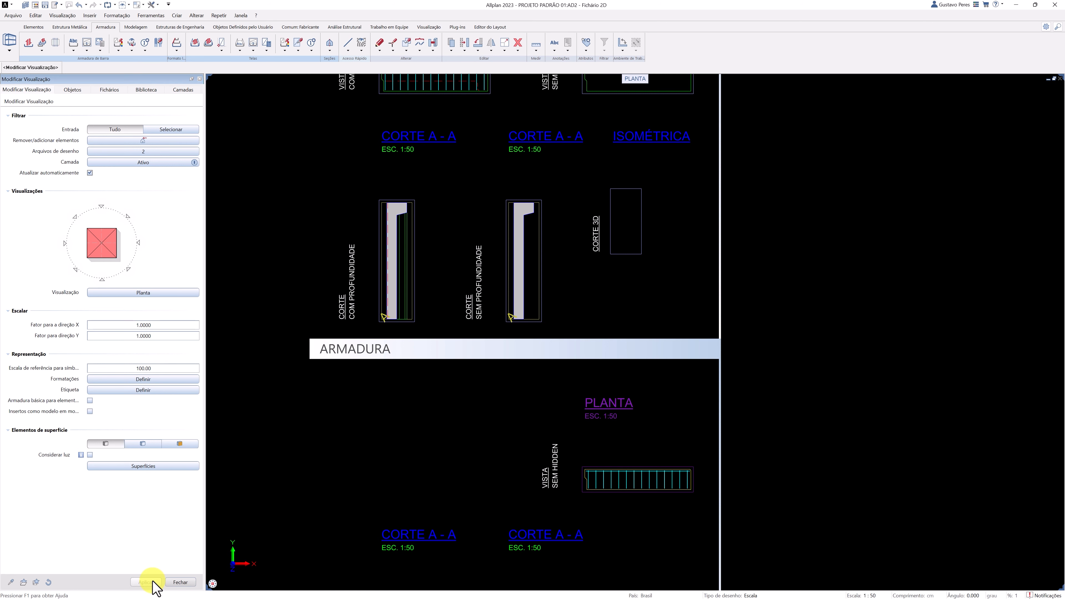